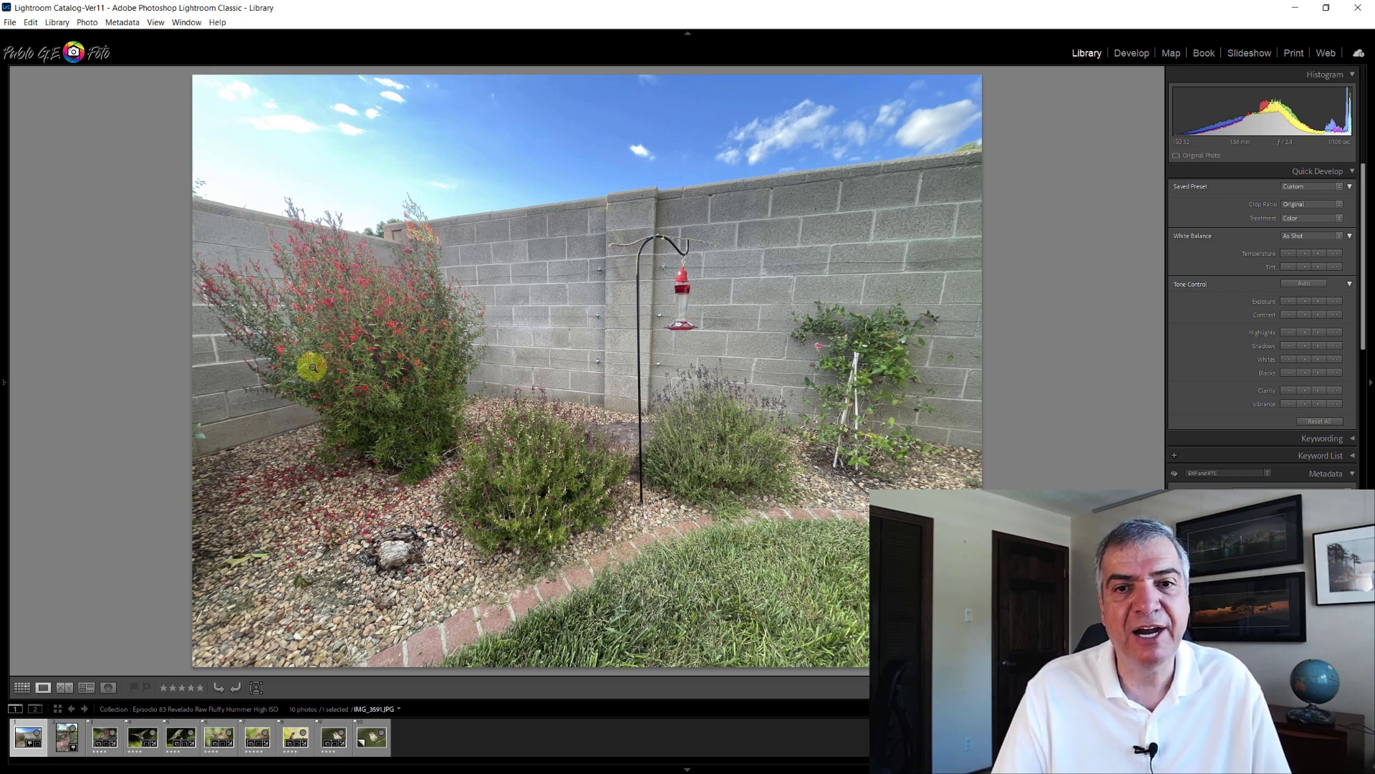
- Show the red hummingbird feeder photo against the ivy-covered wall in Loupe view
{"action": "left_click", "coordinate": [81, 741]}
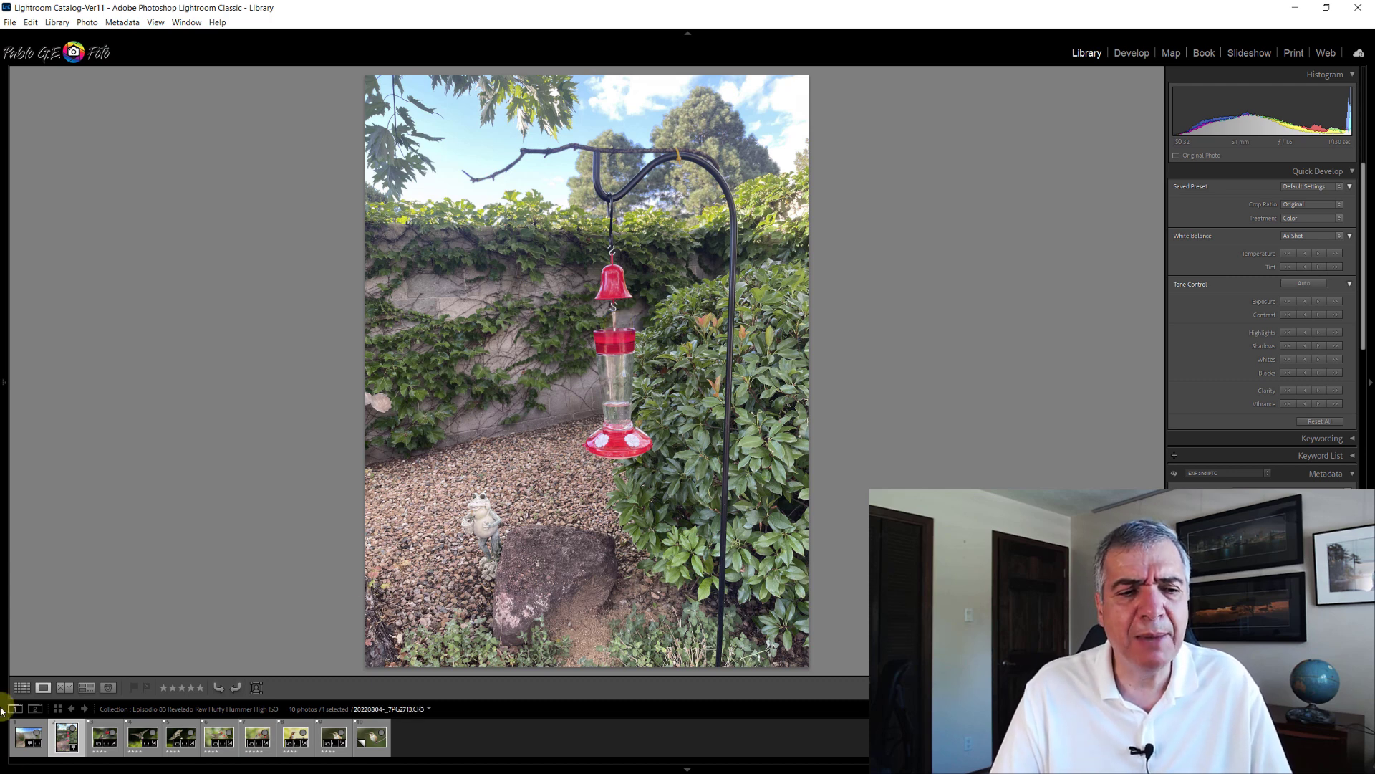
- Step from the first hummingbird photo to 'Metallic Neck', the rufous hummingbird on a bare branch
{"action": "left_click", "coordinate": [111, 731]}
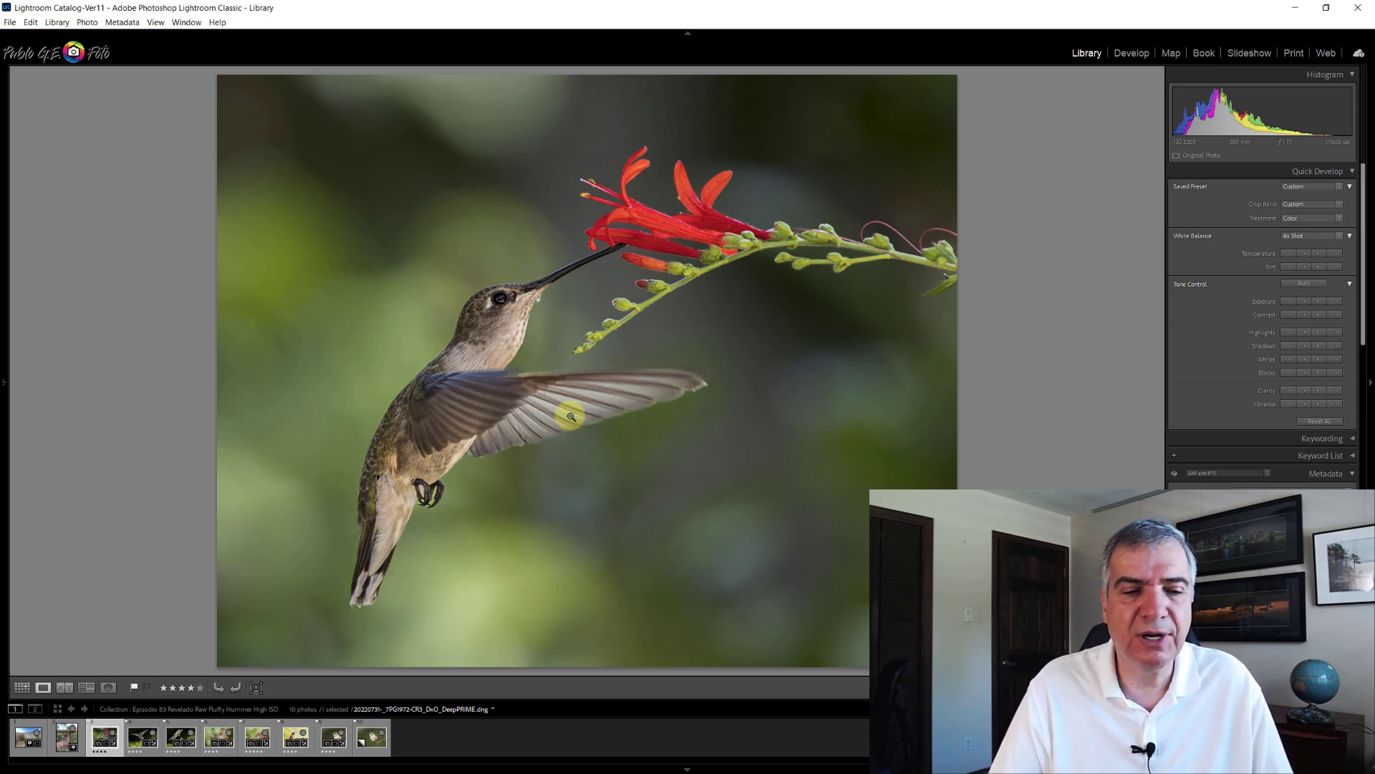
{"action": "key", "text": "Right"}
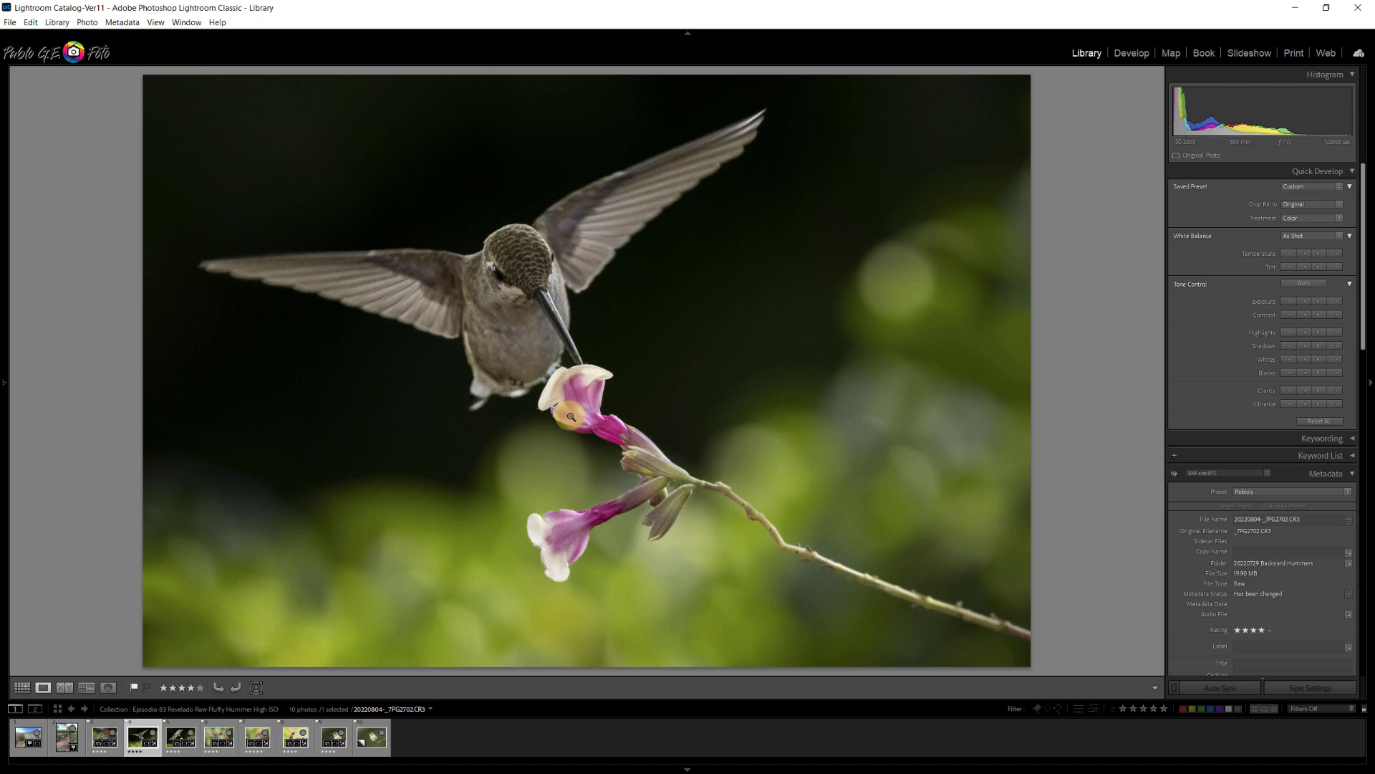
{"action": "key", "text": "Right"}
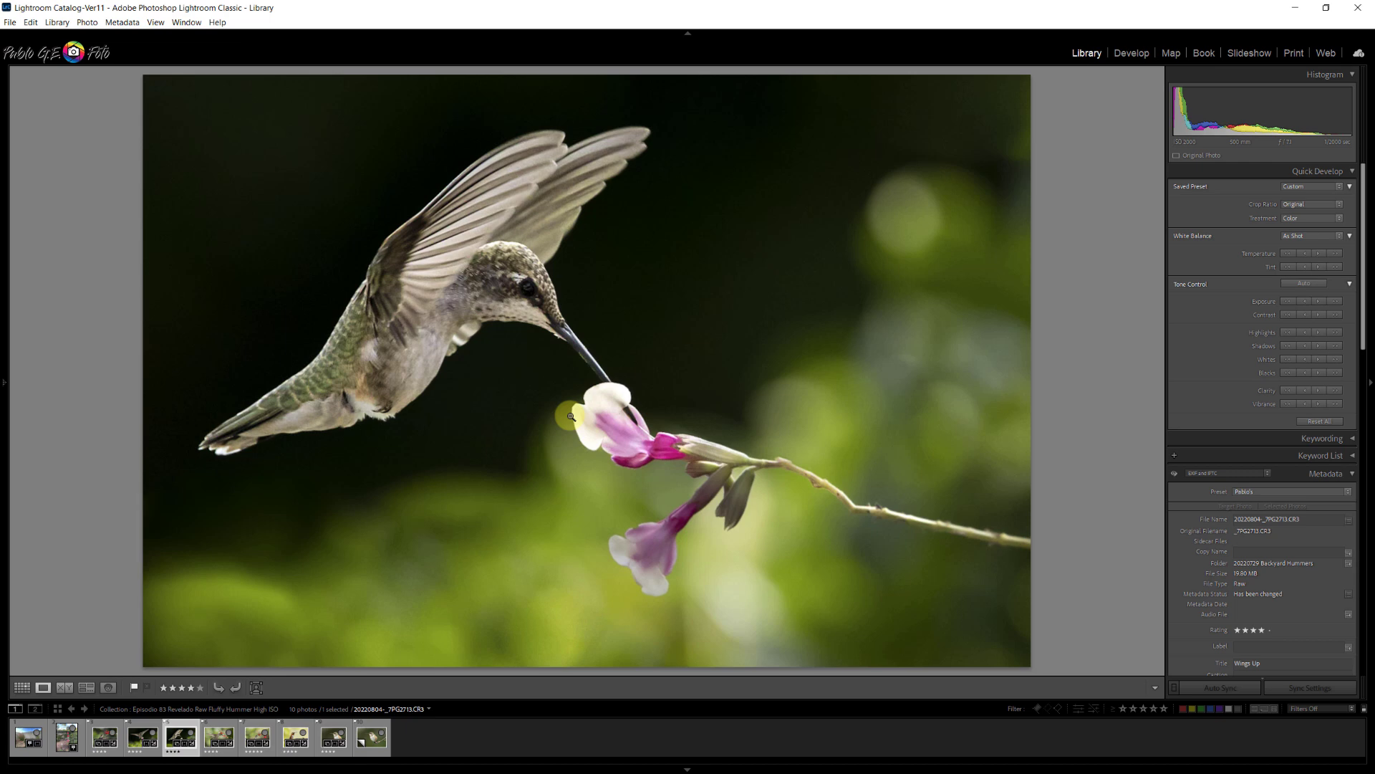
{"action": "key", "text": "Right"}
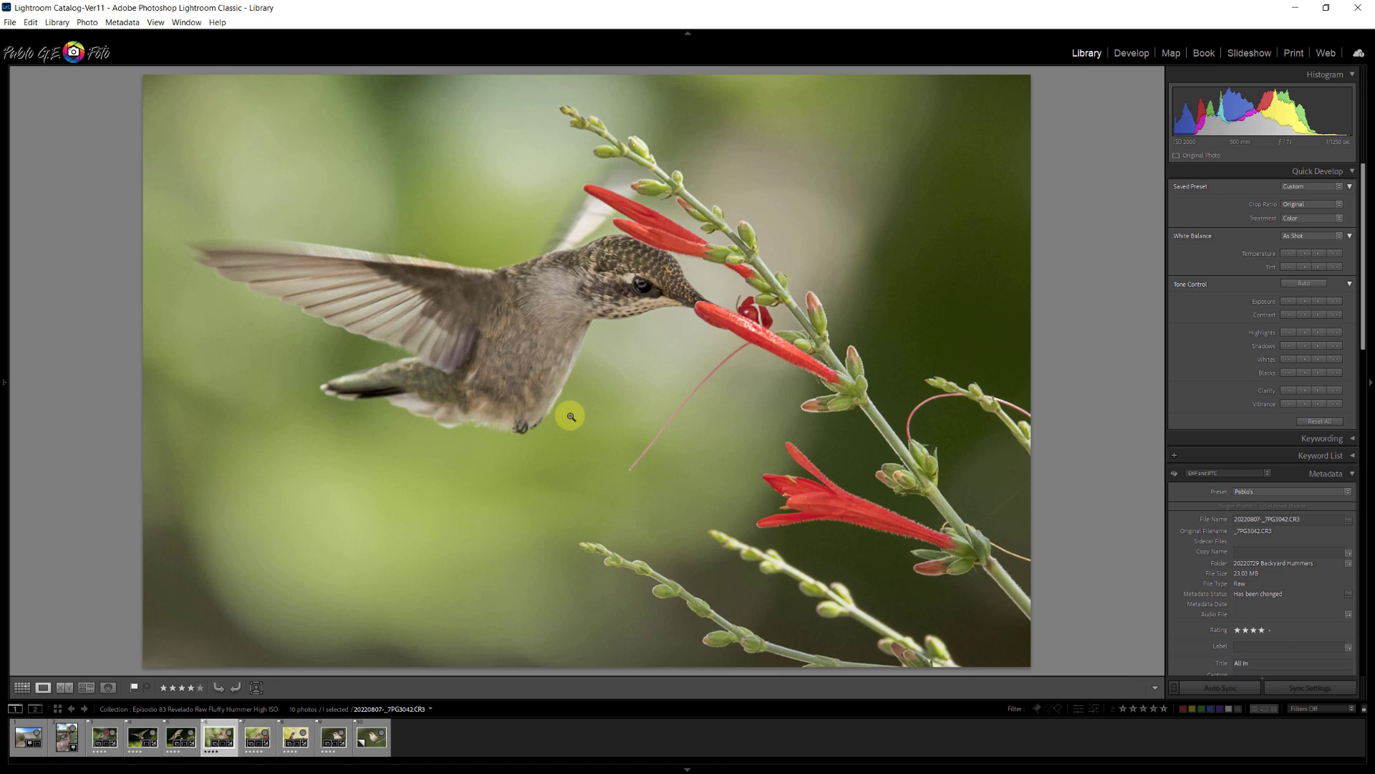
{"action": "key", "text": "Right"}
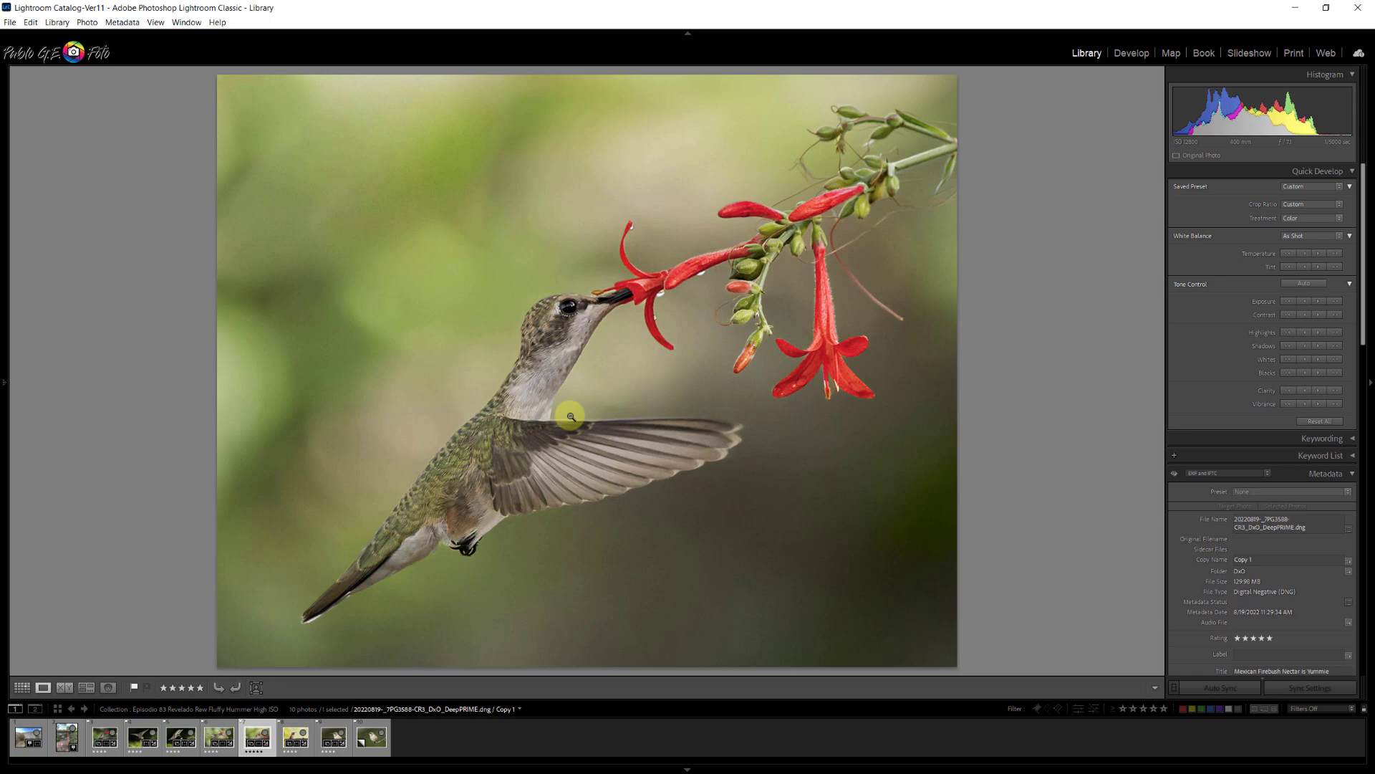
{"action": "key", "text": "Right"}
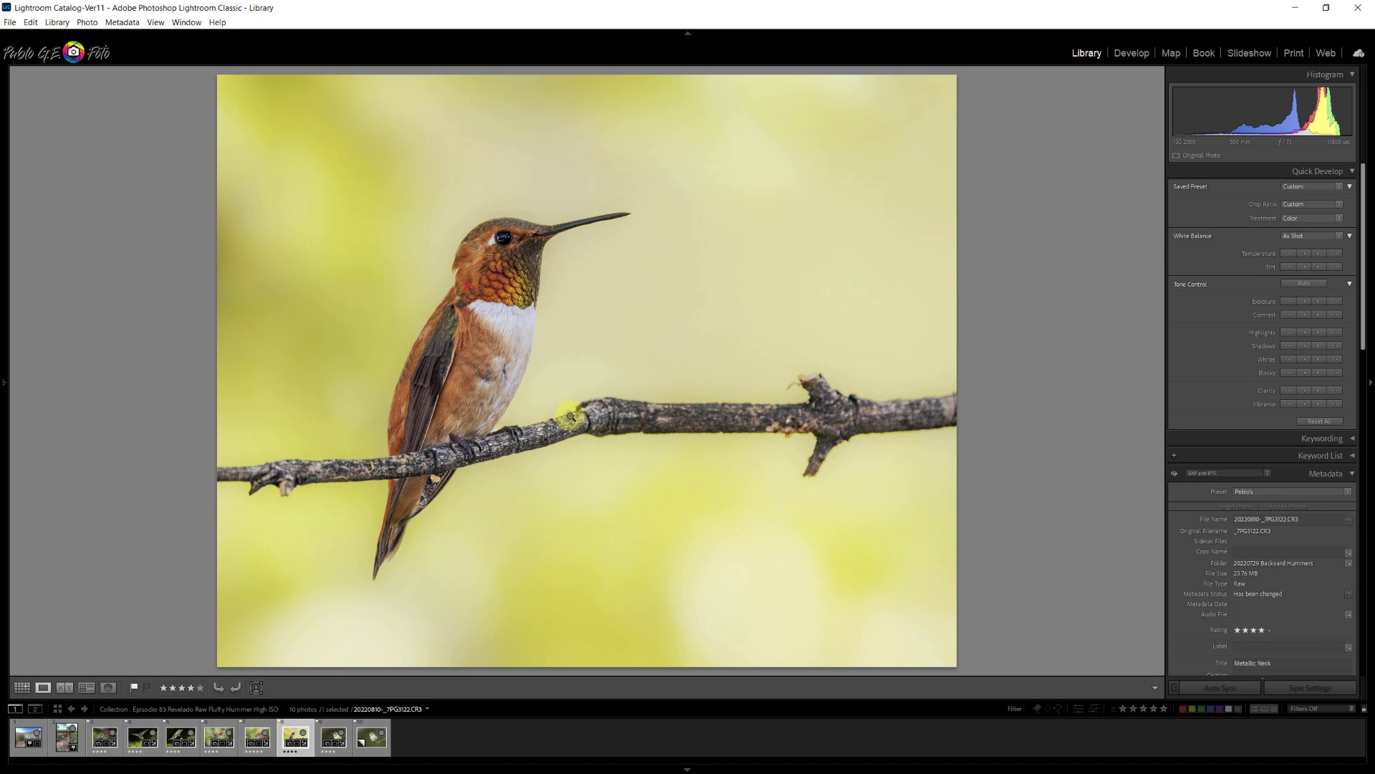
- Show exposure and lens info over the perched female hummingbird, then open its raw Copy 1
{"action": "key", "text": "Right"}
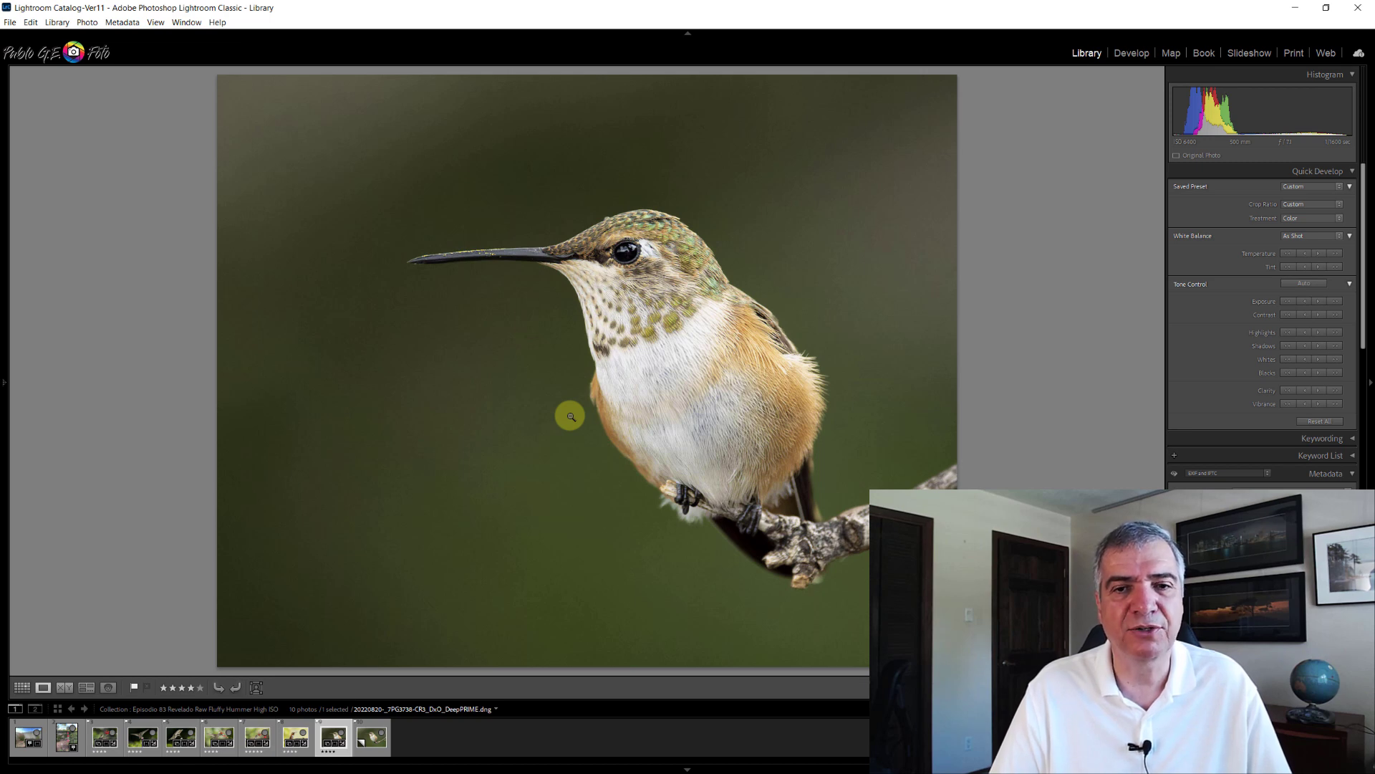
{"action": "key", "text": "i"}
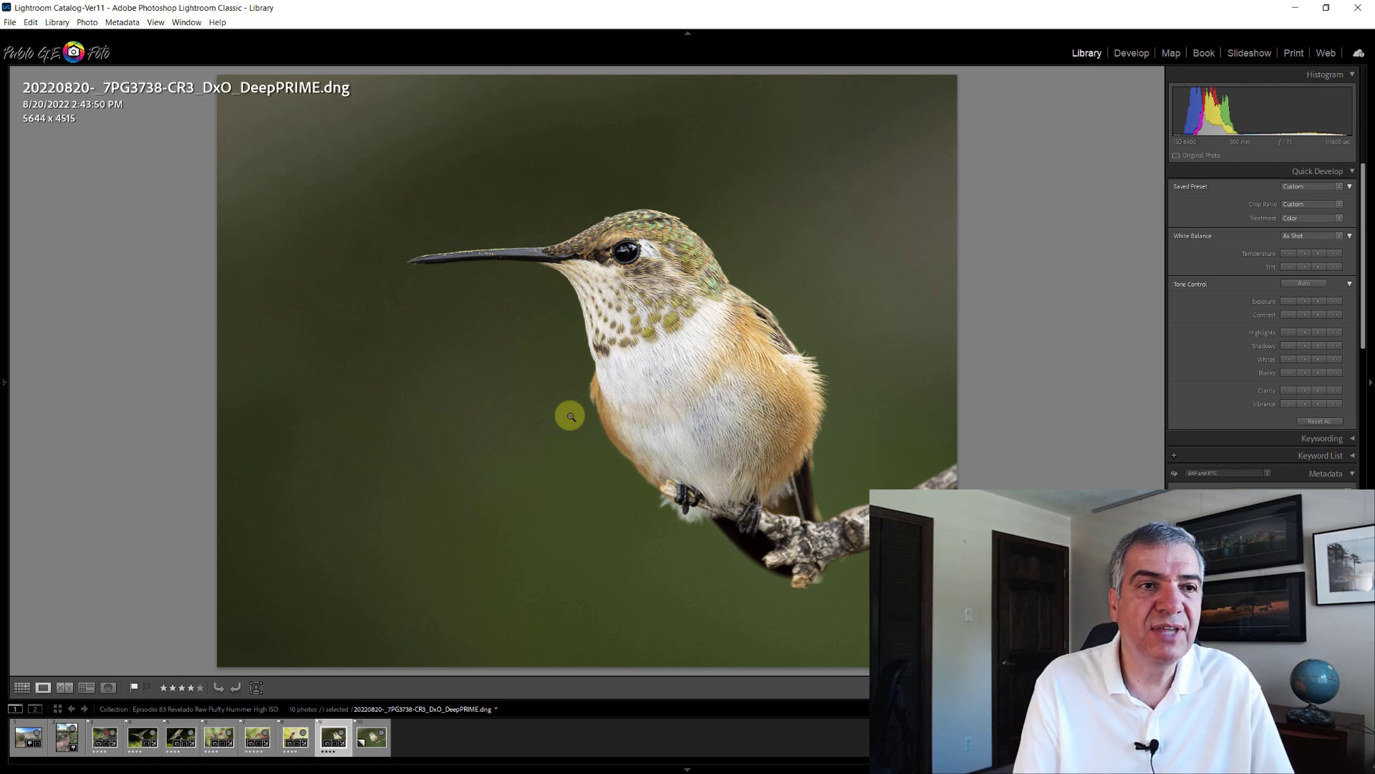
{"action": "key", "text": "i"}
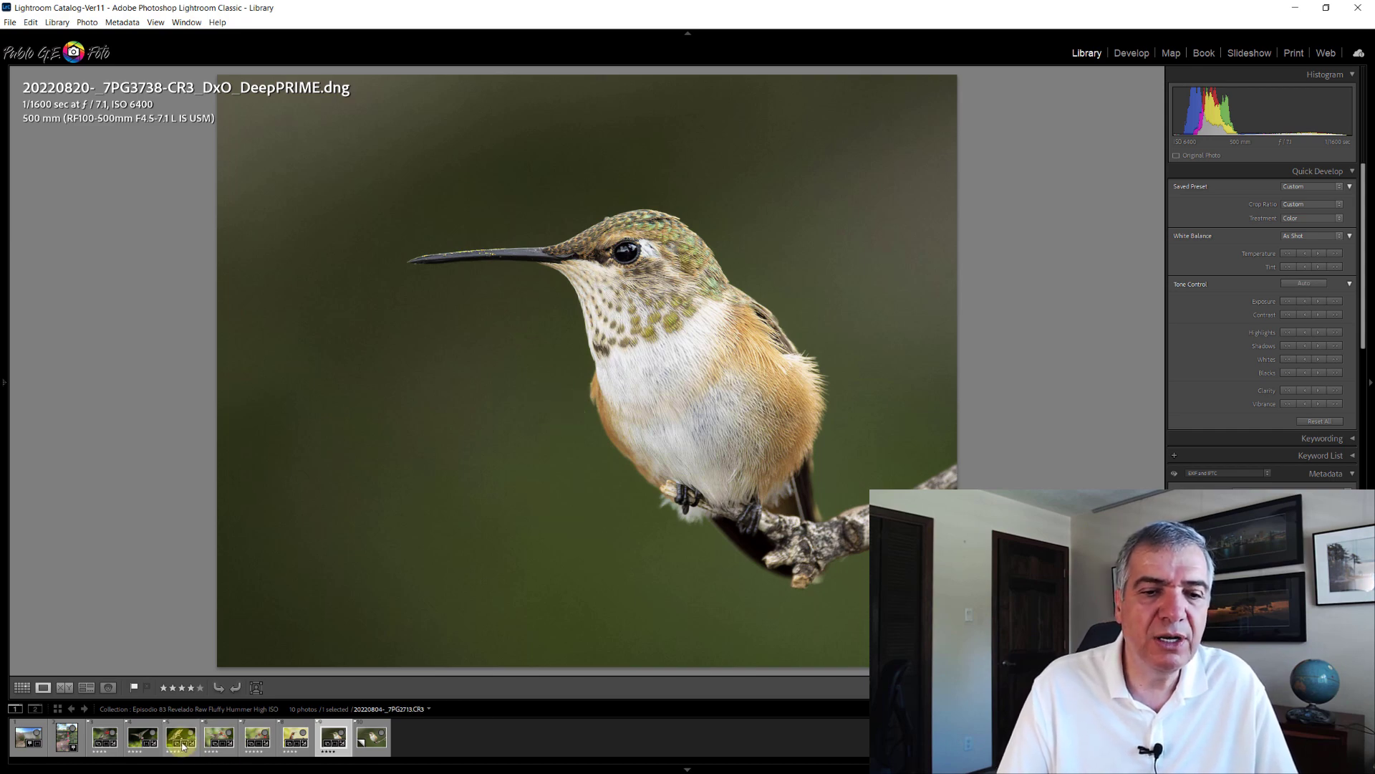
{"action": "left_click", "coordinate": [367, 727]}
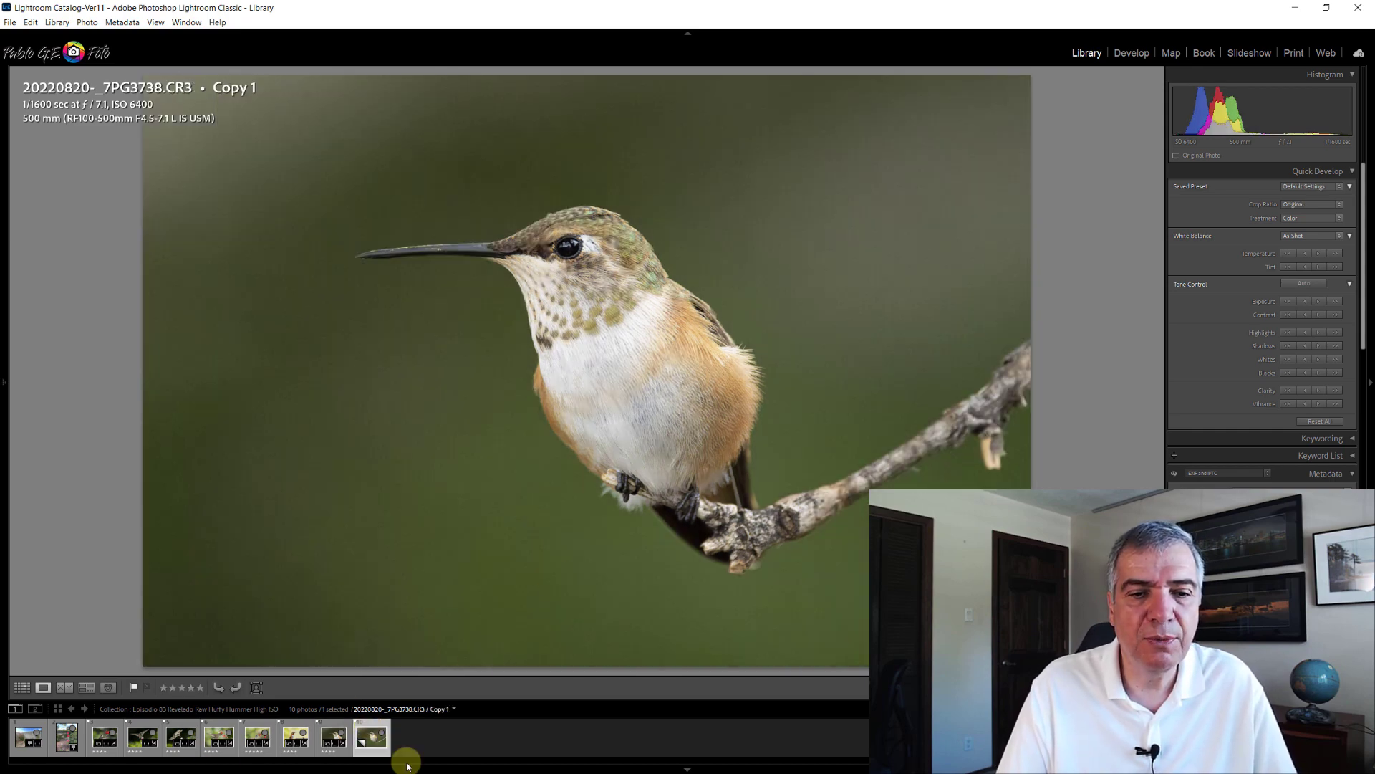
- Zoom to 1:1 on Copy 1's beak and head to inspect the ISO 6400 grain
{"action": "left_click", "coordinate": [547, 486]}
{"action": "left_click_drag", "start_coordinate": [547, 485], "coordinate": [638, 461]}
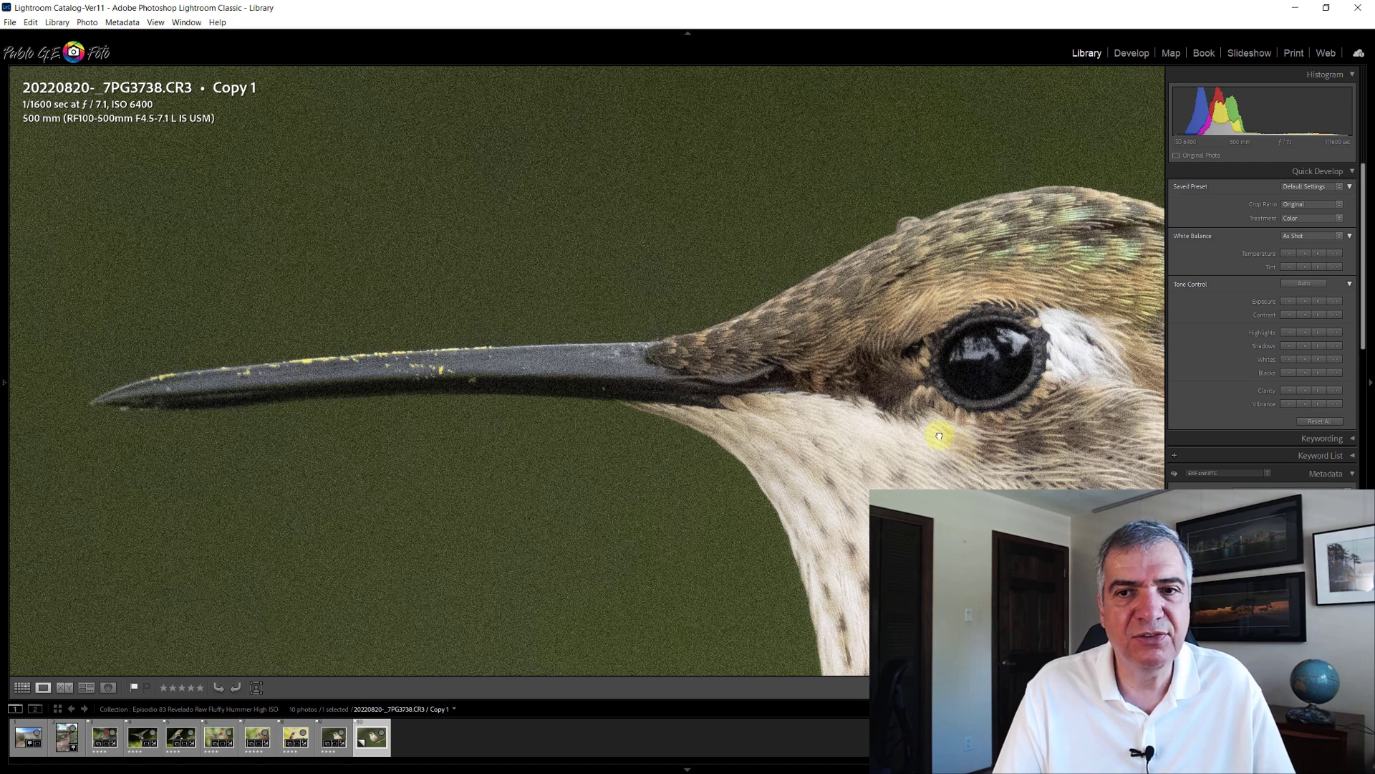
{"action": "left_click", "coordinate": [670, 213]}
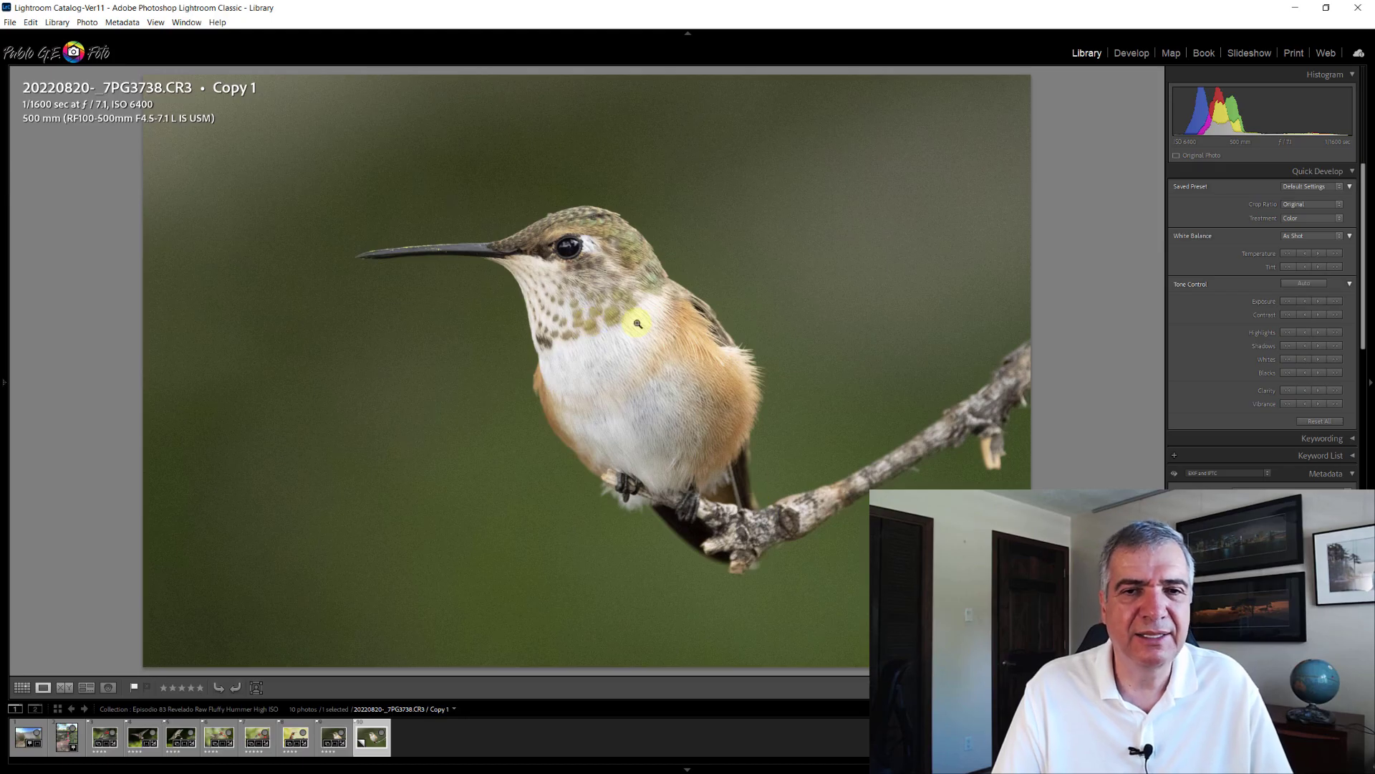
{"action": "left_click", "coordinate": [527, 184]}
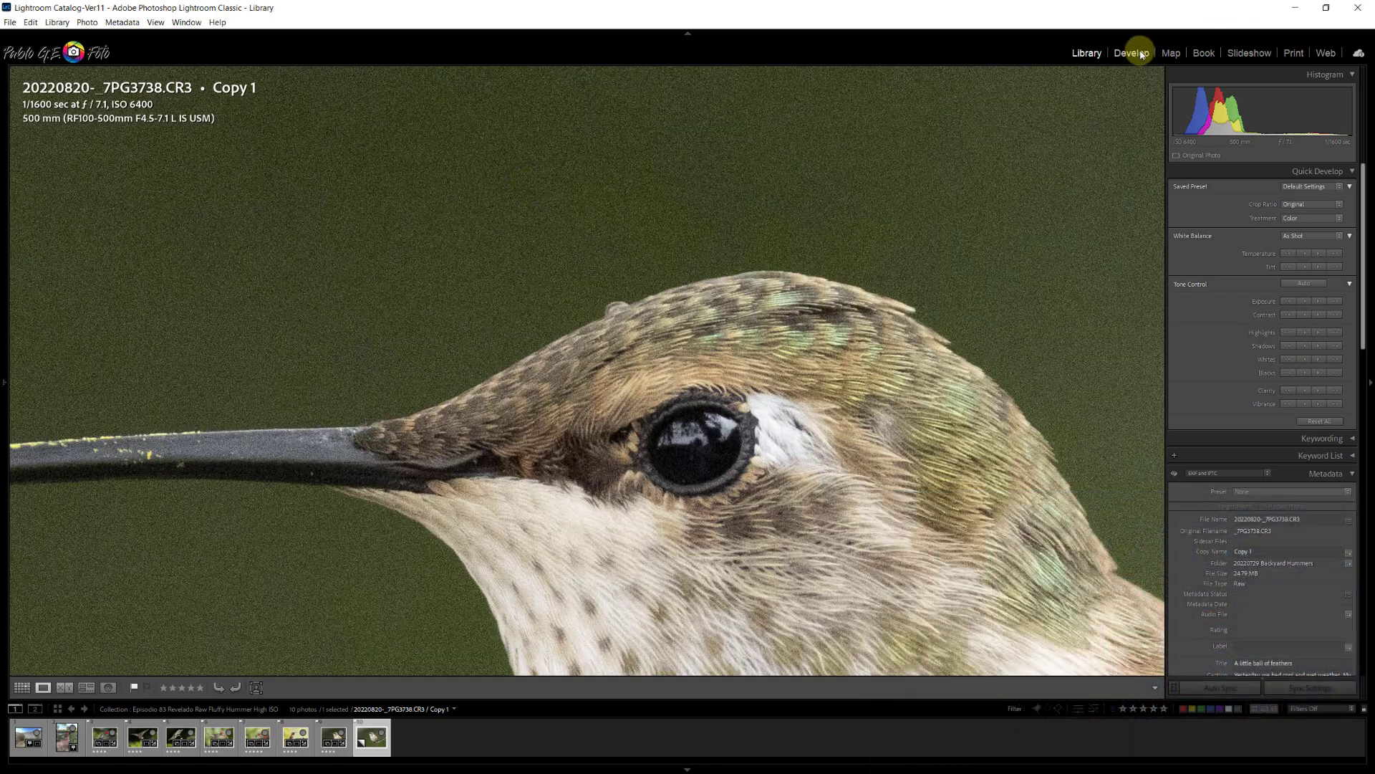
- In Develop's Detail panel, set Noise Reduction Luminance to 59
{"action": "left_click", "coordinate": [1132, 53]}
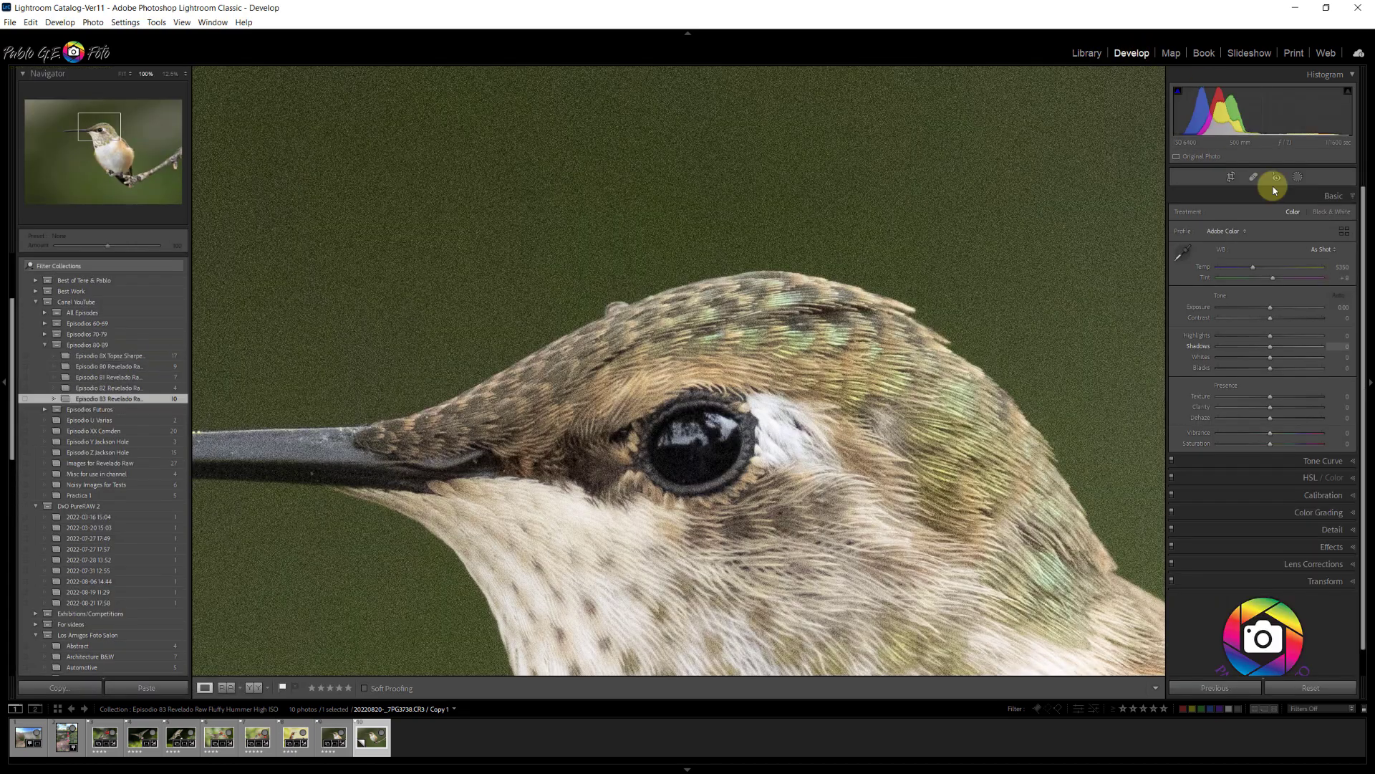
{"action": "left_click", "coordinate": [1324, 529]}
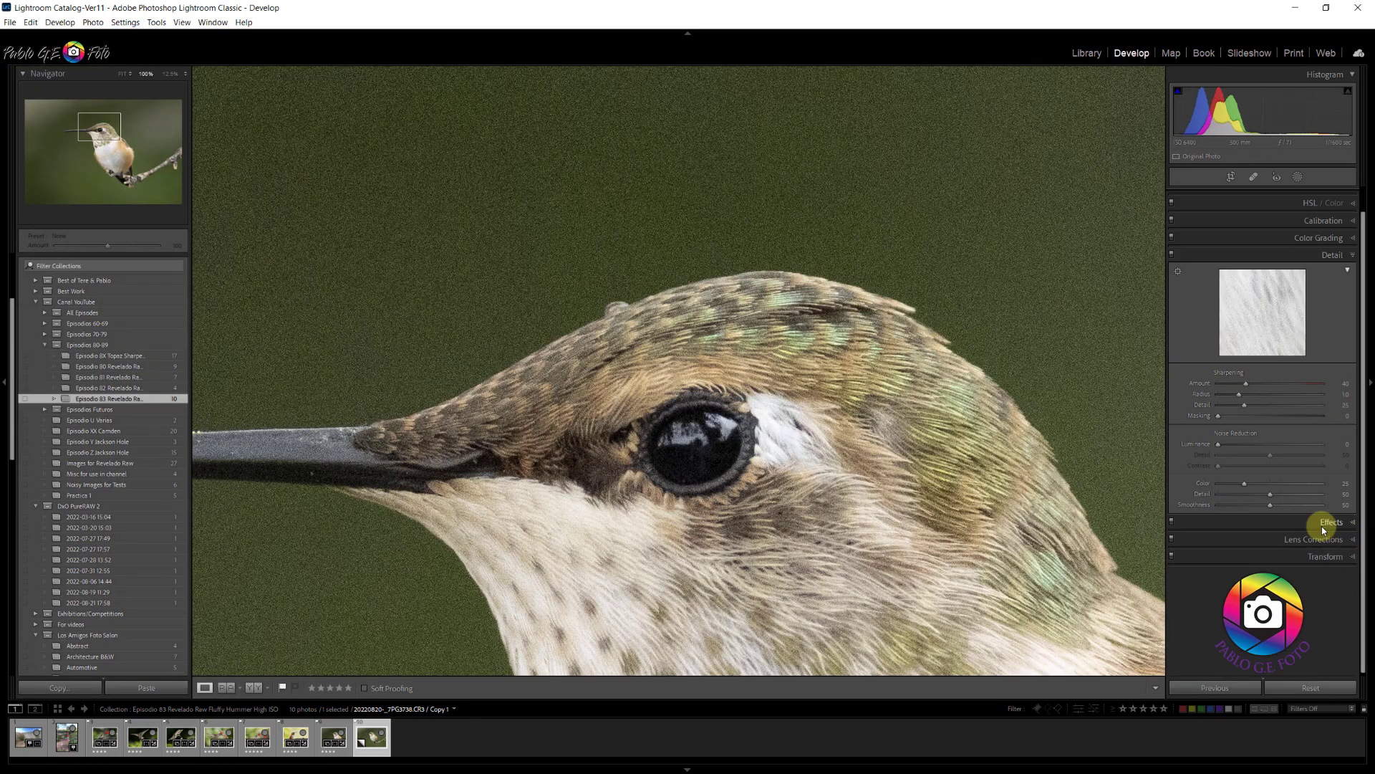
{"action": "left_click_drag", "start_coordinate": [1218, 445], "coordinate": [1243, 446]}
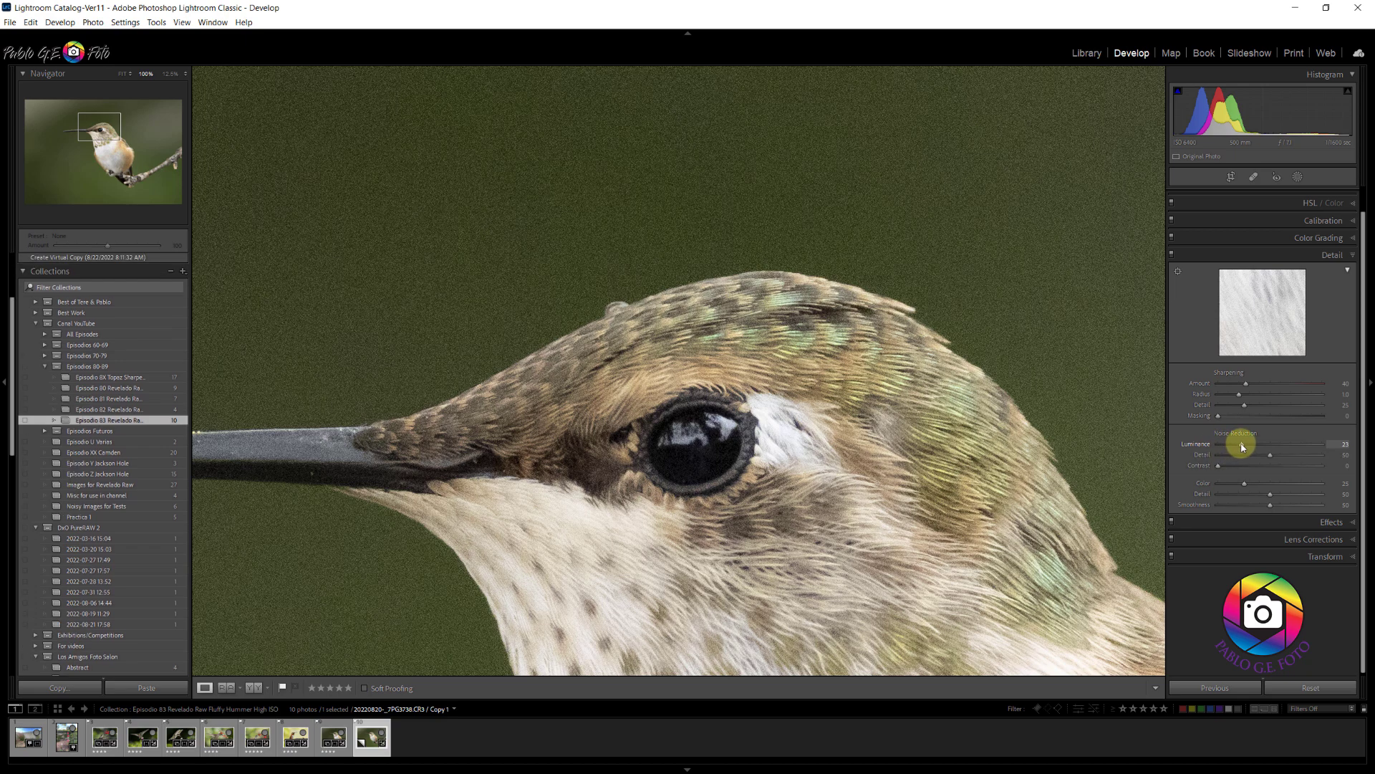
{"action": "left_click_drag", "start_coordinate": [1242, 446], "coordinate": [1261, 446]}
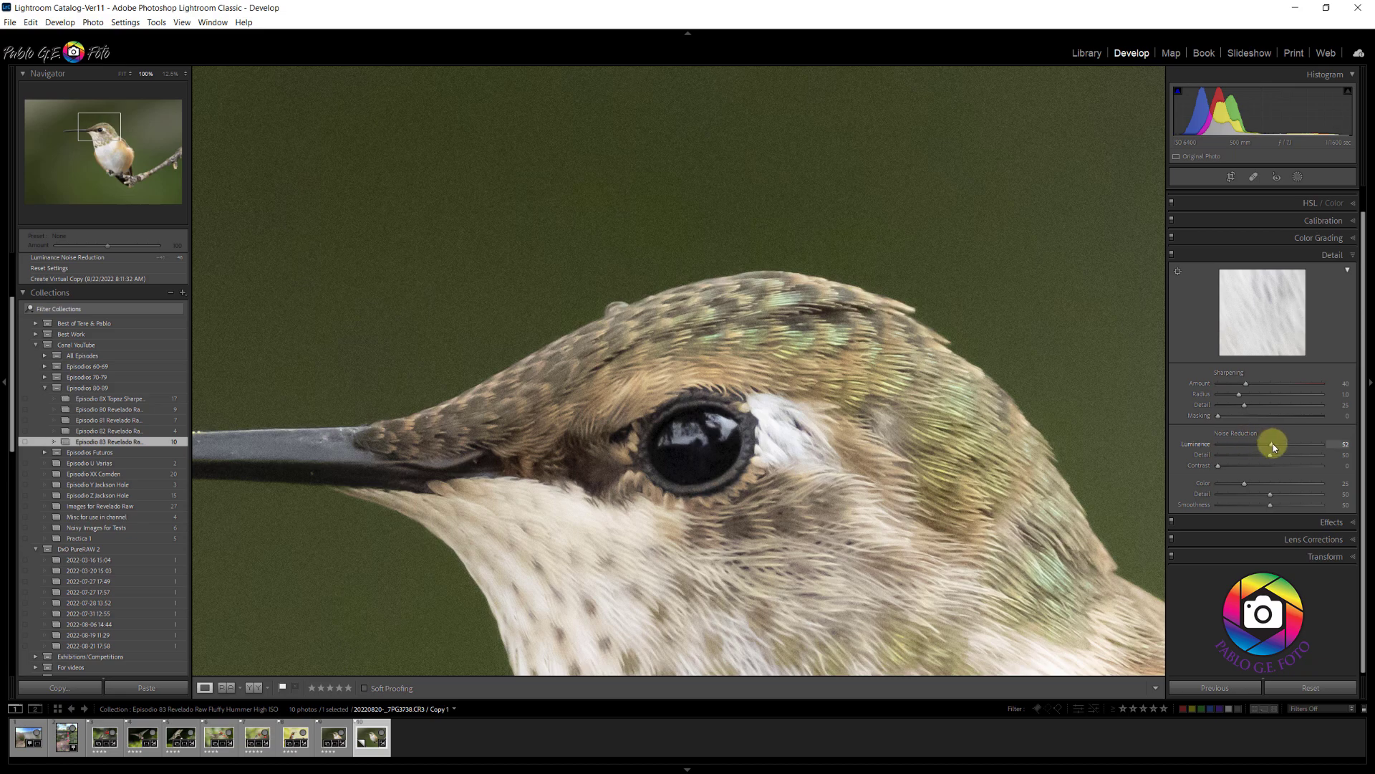
{"action": "left_click_drag", "start_coordinate": [1270, 446], "coordinate": [1276, 445]}
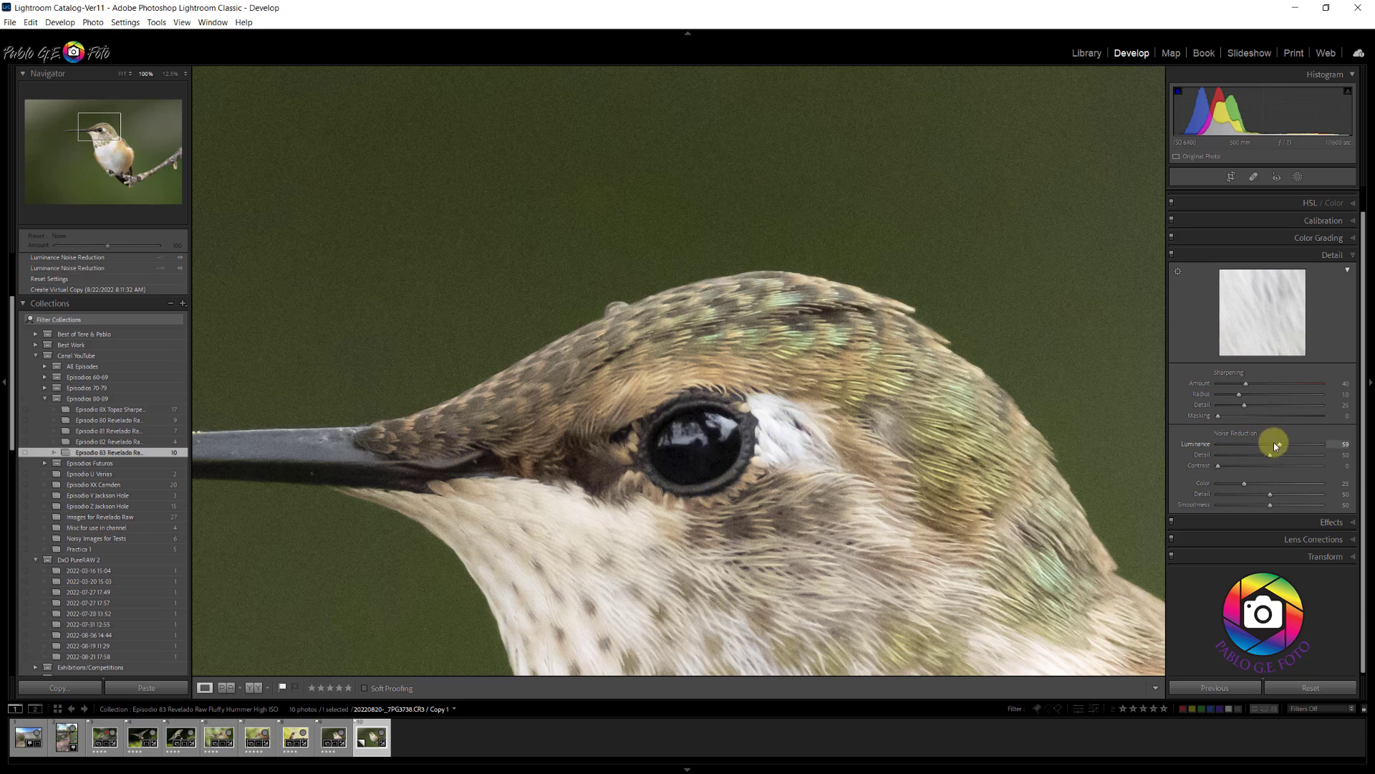
- Zoom to 100% on the hummingbird's eye and compare before and after noise reduction
{"action": "left_click", "coordinate": [846, 506]}
{"action": "left_click", "coordinate": [657, 247]}
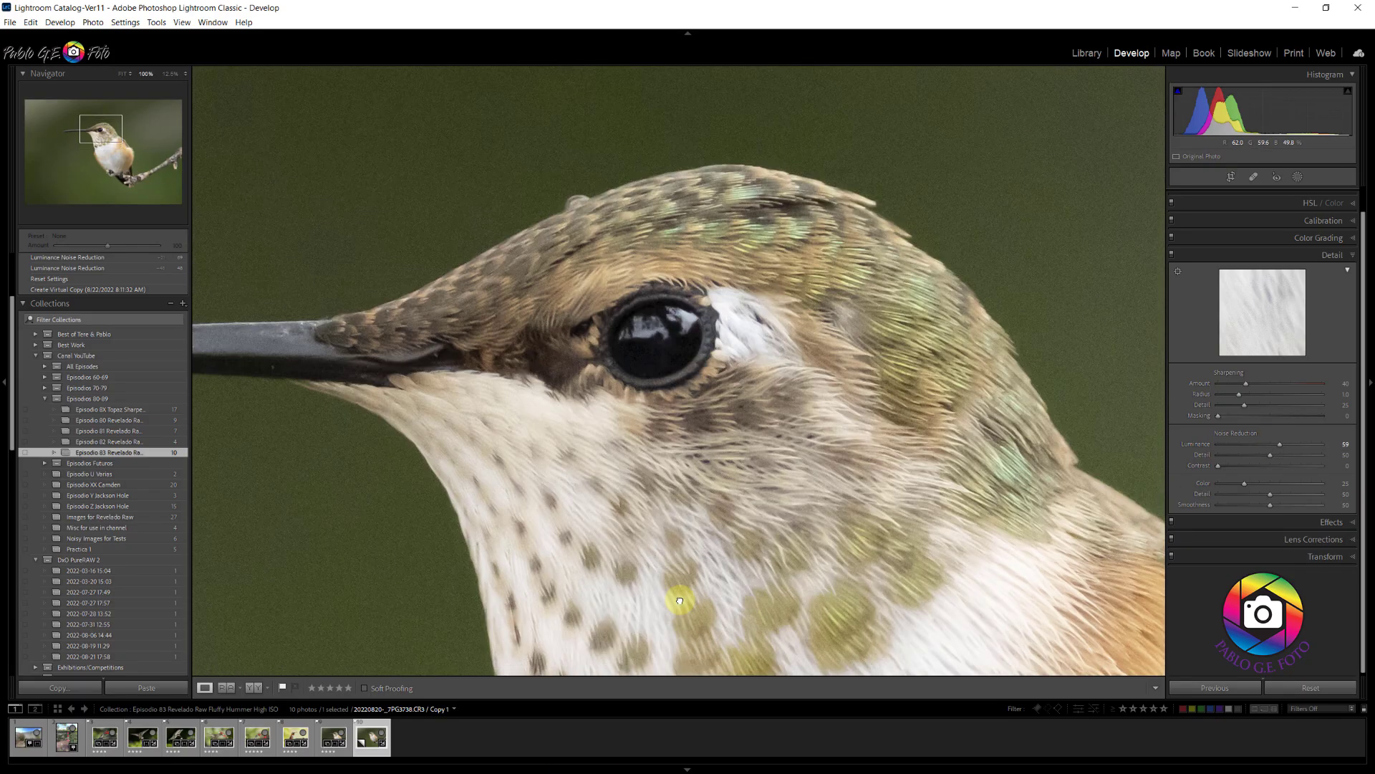
{"action": "left_click_drag", "start_coordinate": [679, 601], "coordinate": [725, 622]}
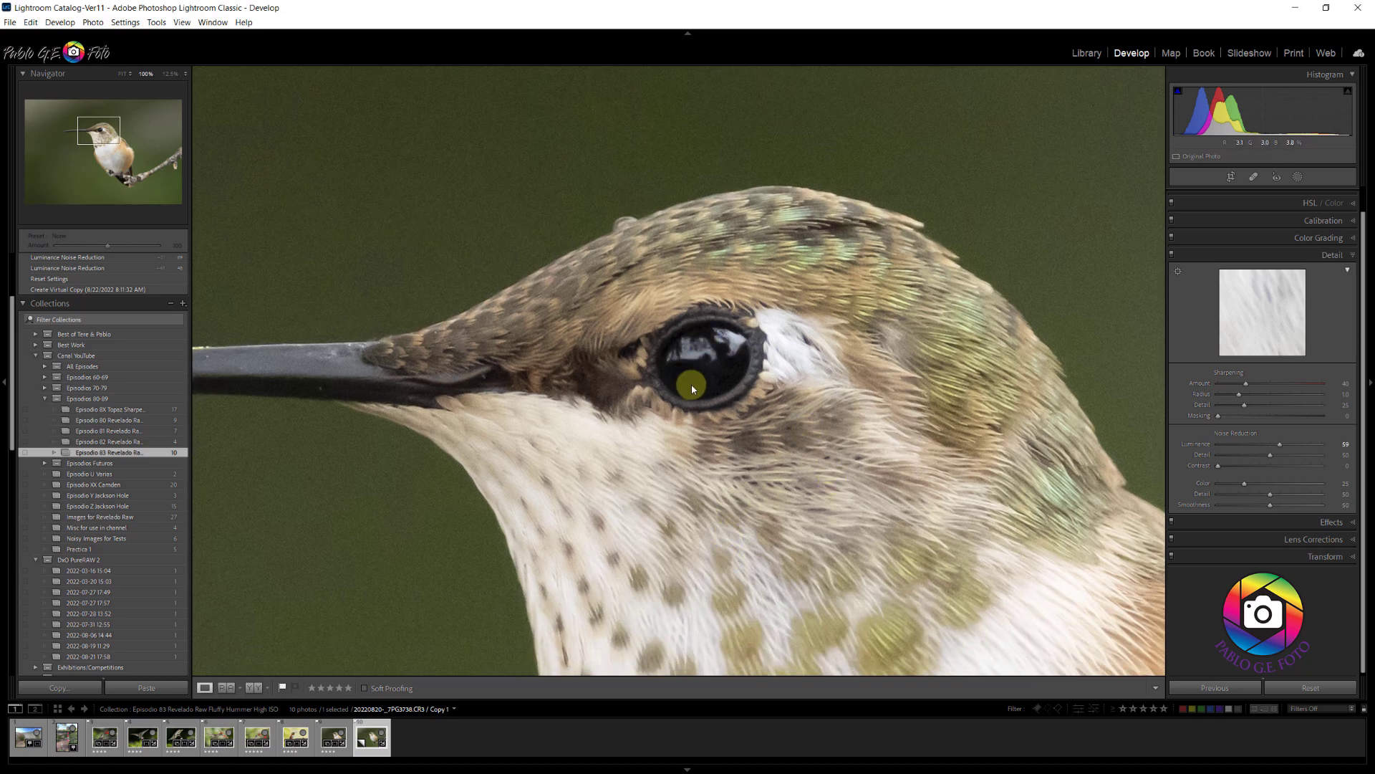
{"action": "key", "text": "backslash"}
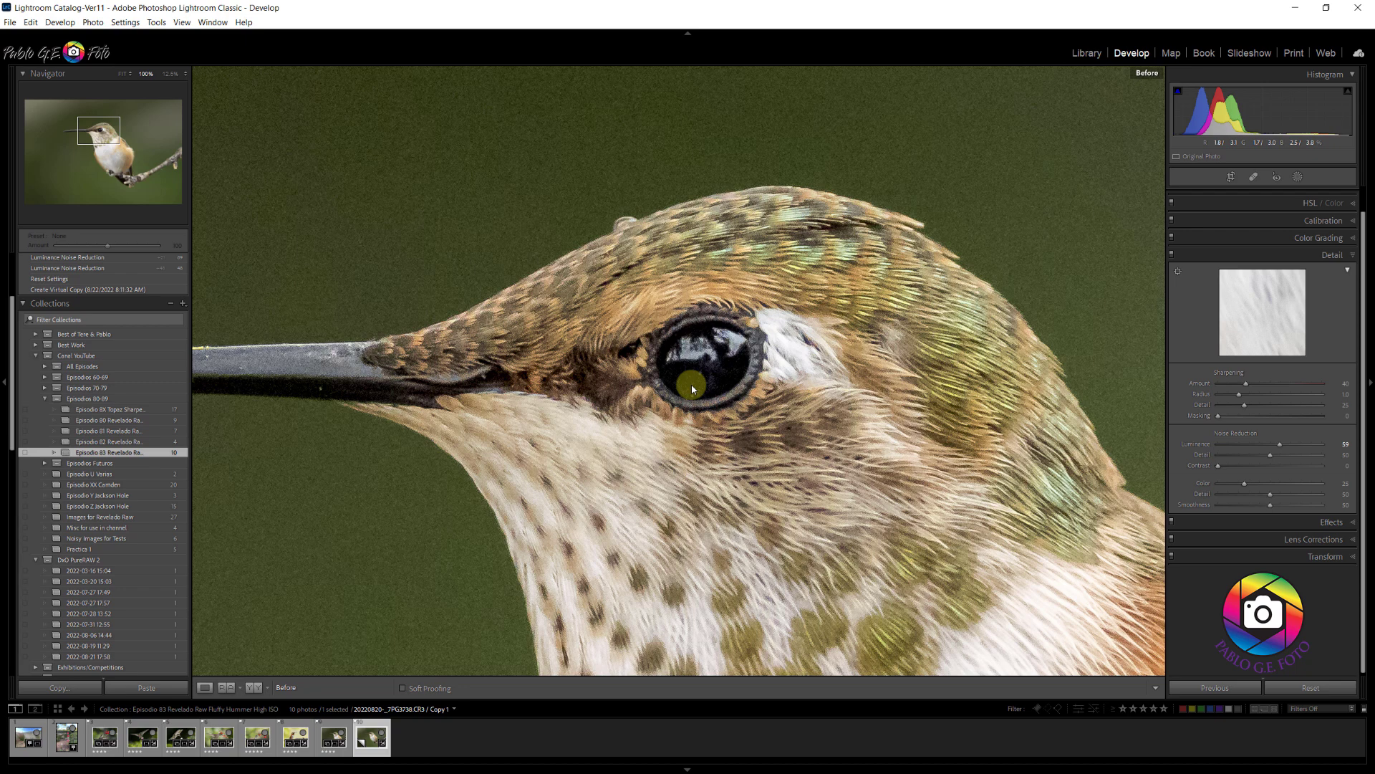
{"action": "key", "text": "backslash"}
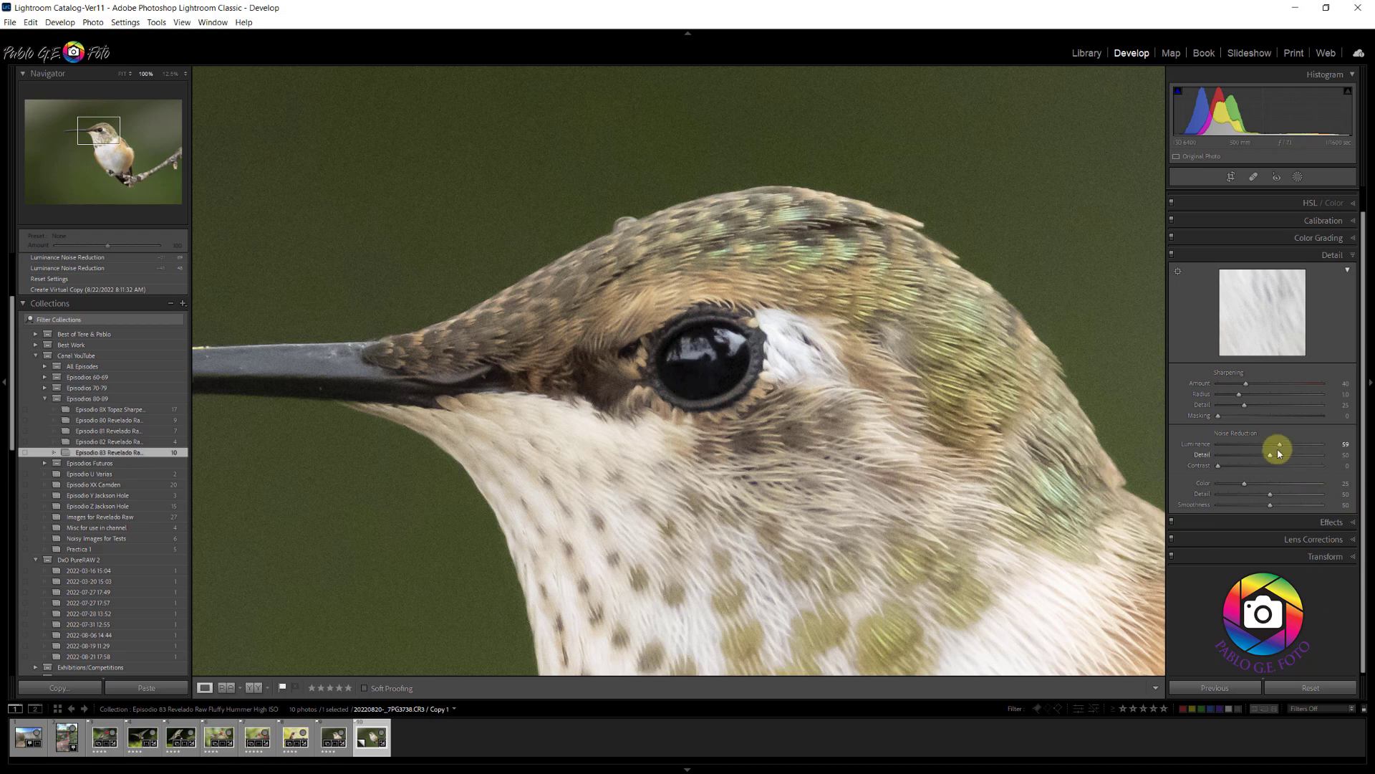
- Raise luminance noise reduction to 77, then reset the copy and open the File menu
{"action": "left_click_drag", "start_coordinate": [1280, 444], "coordinate": [1297, 444]}
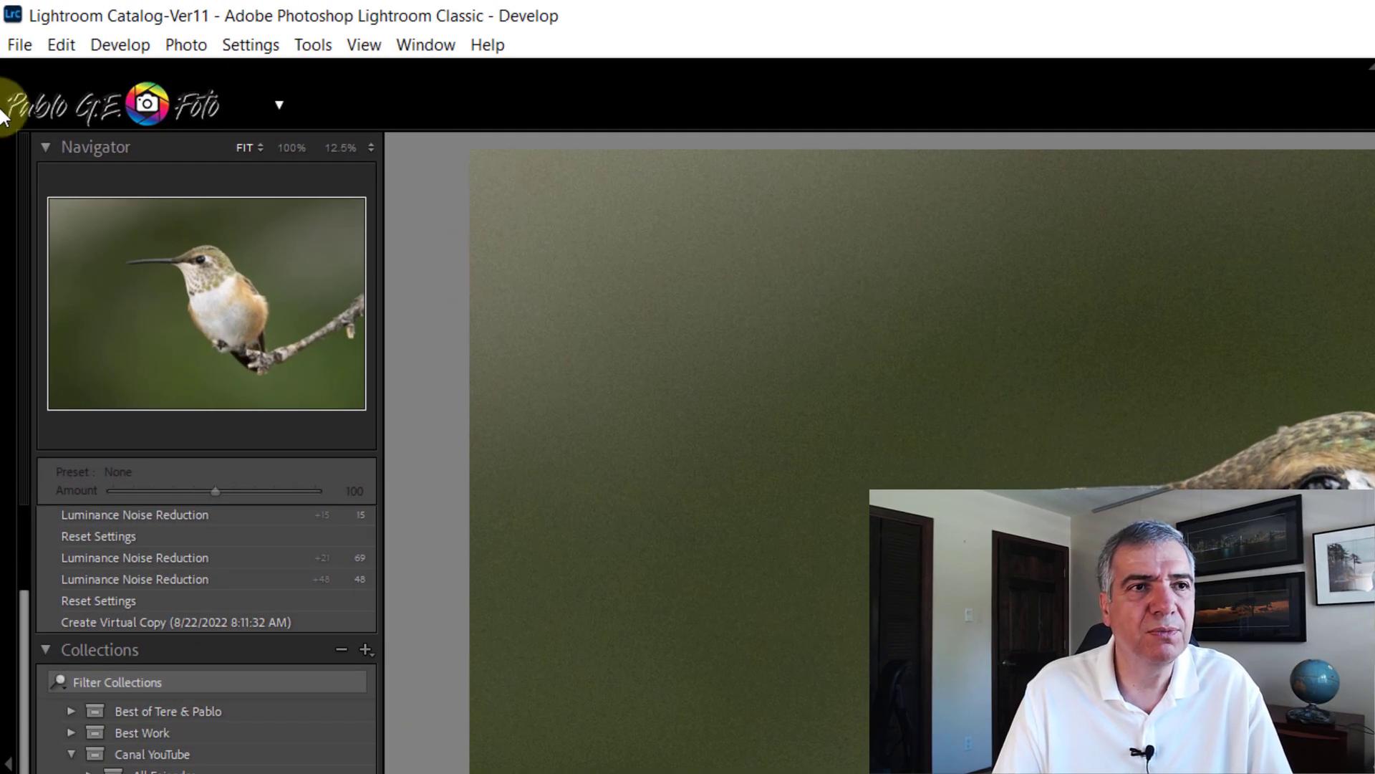
{"action": "left_click", "coordinate": [20, 45]}
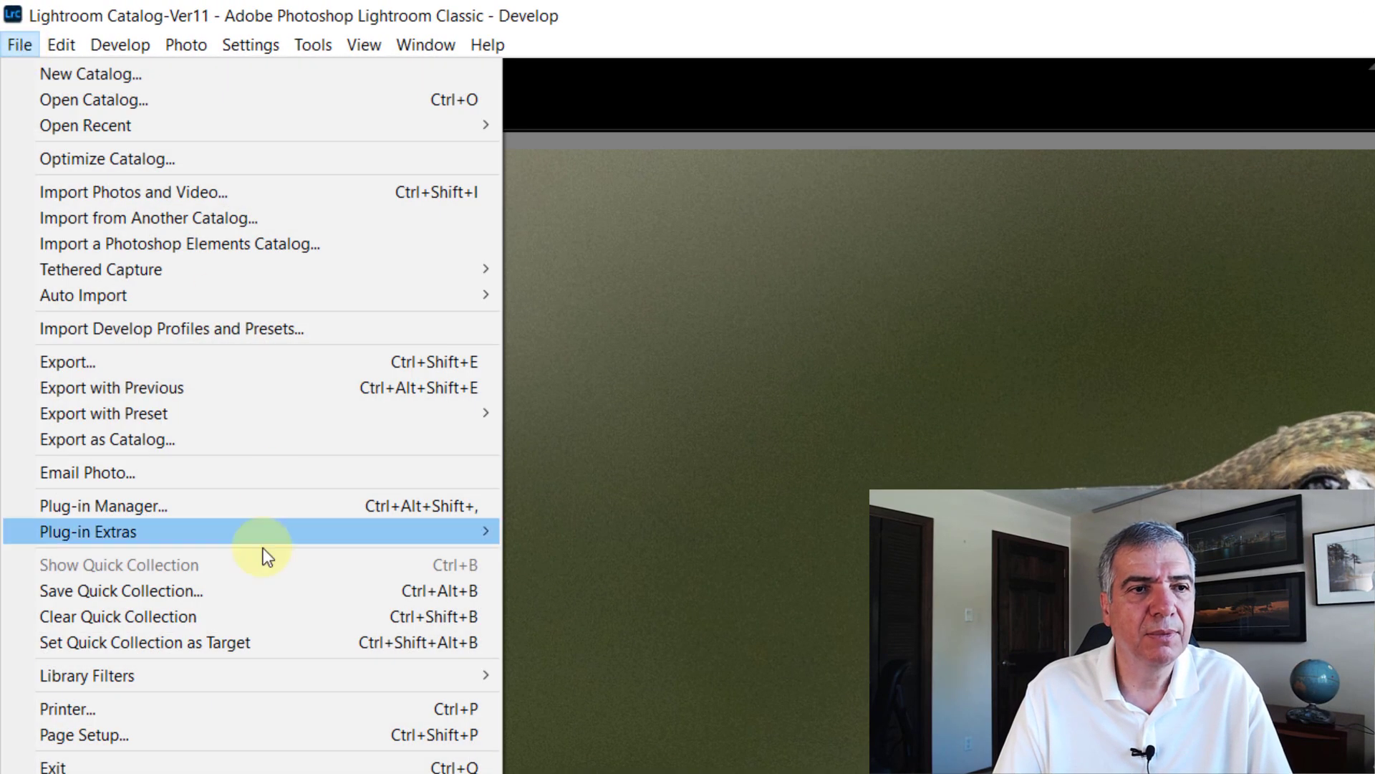
- Send Copy 1 to DxO PureRAW 2, keeping DeepPRIME and DNG output
{"action": "mouse_move", "coordinate": [239, 543]}
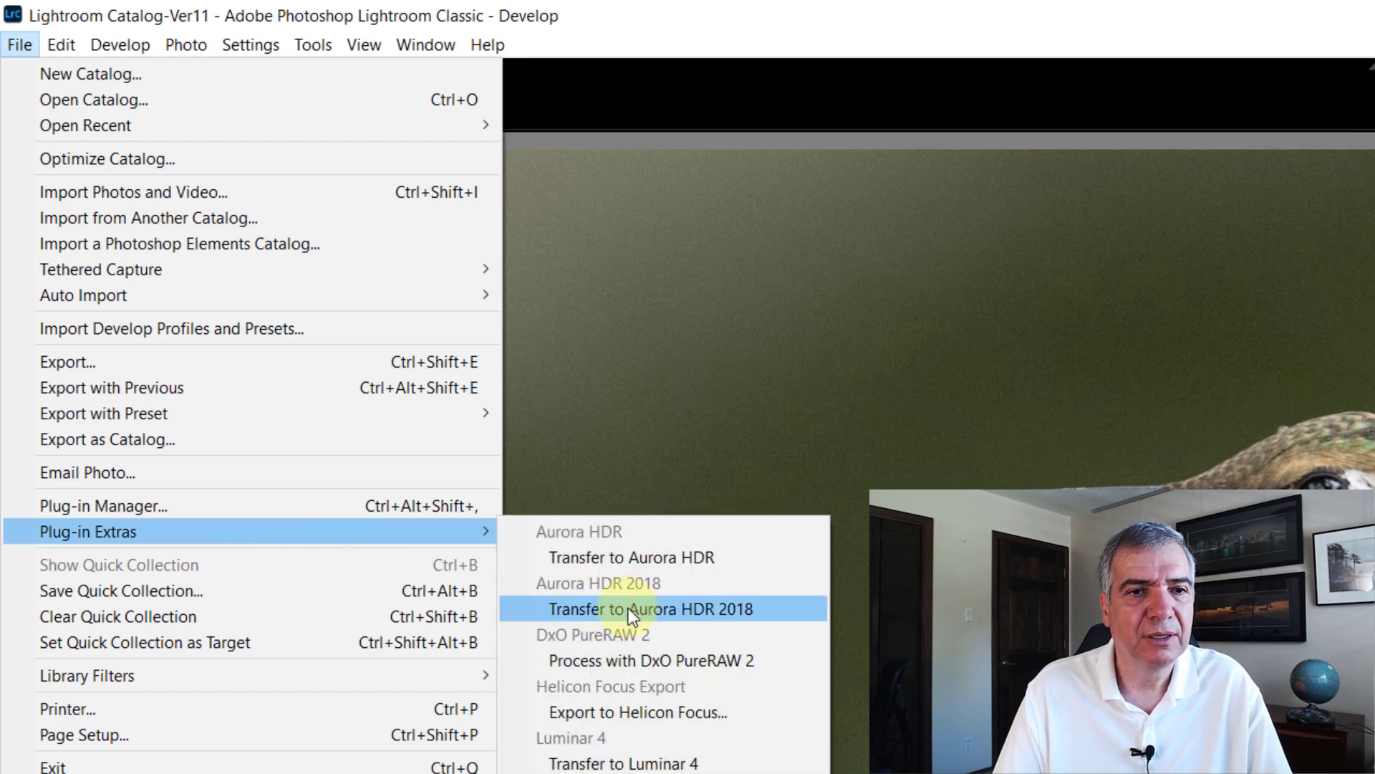
{"action": "left_click", "coordinate": [590, 659]}
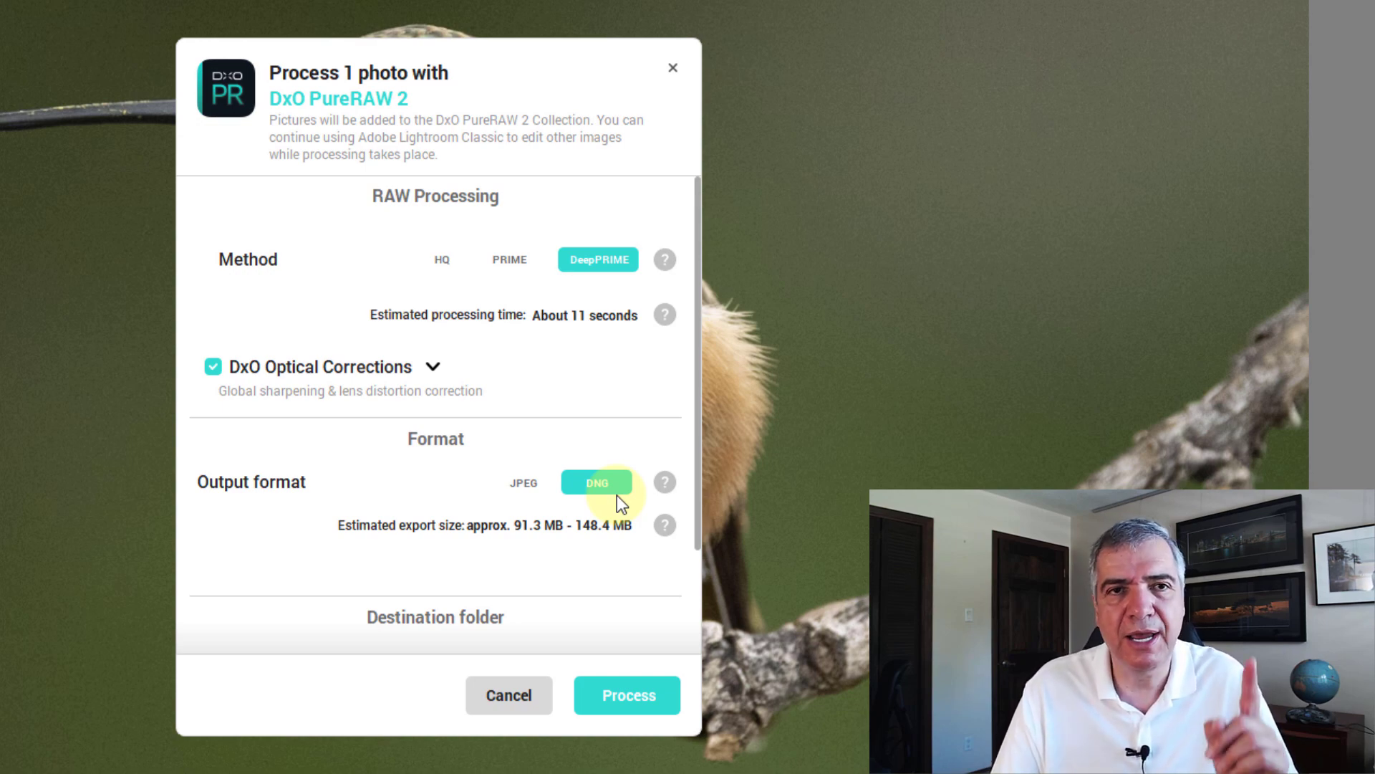
- Process the photo with DeepPRIME and open the resulting DNG in Lightroom
{"action": "left_click", "coordinate": [619, 695]}
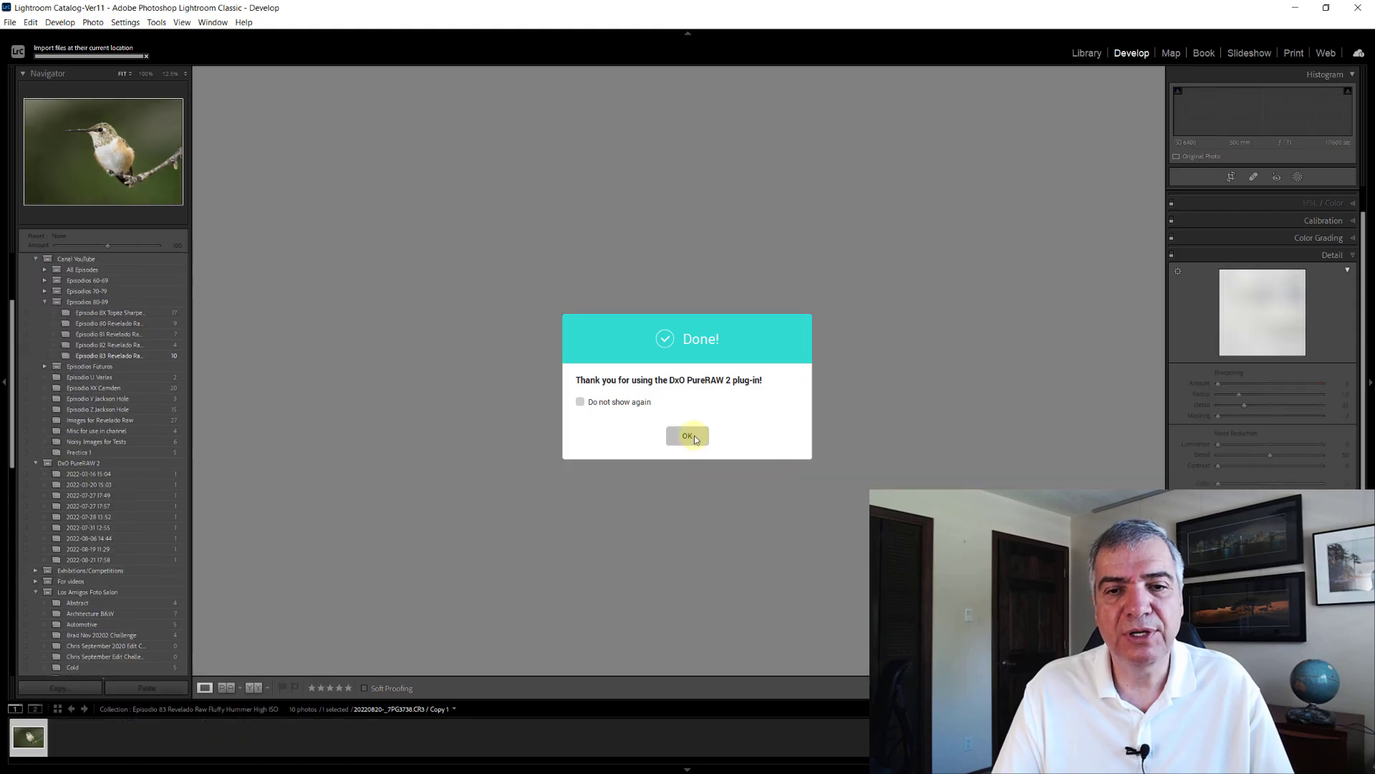
{"action": "left_click", "coordinate": [688, 436]}
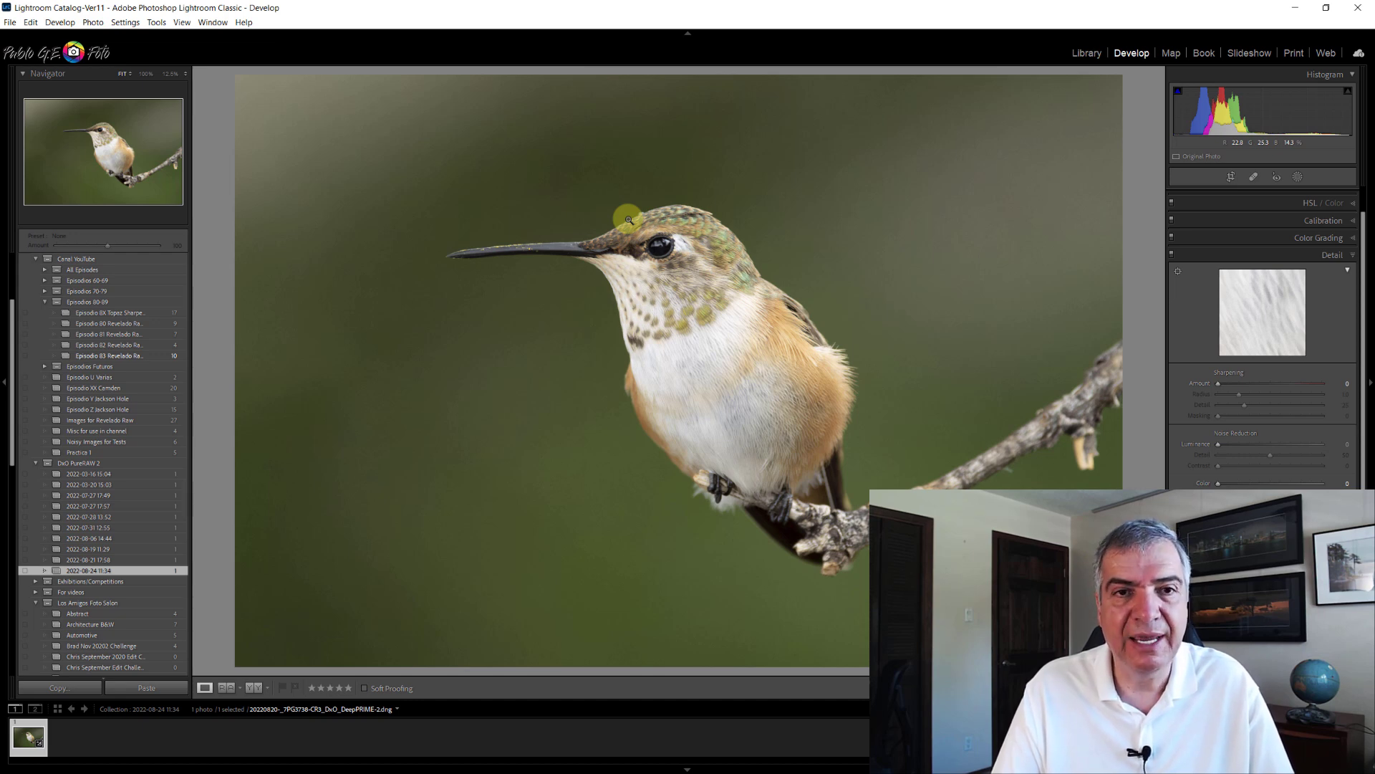
- Add the DNG to Episodio 83 and compare it with the original copy at 100%
{"action": "key", "text": "b"}
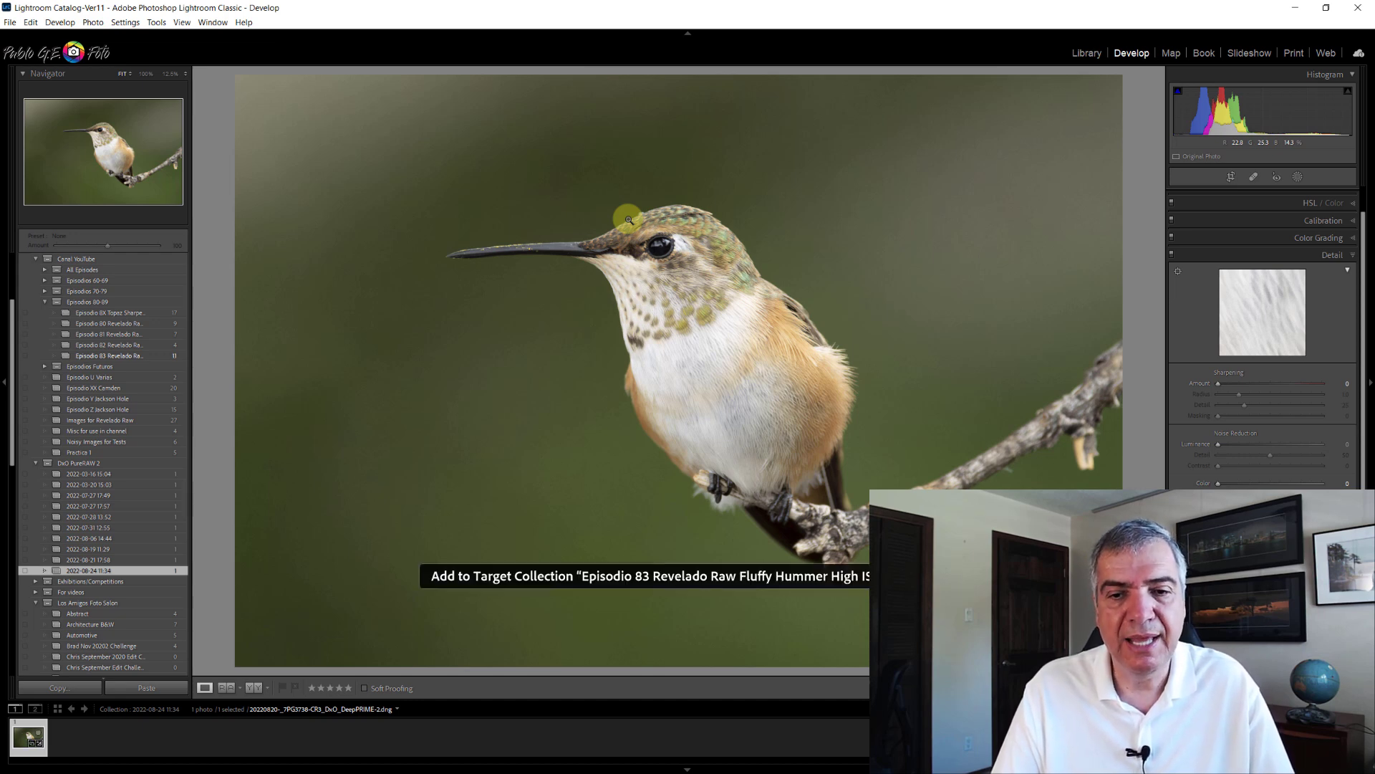
{"action": "key", "text": "ctrl+b"}
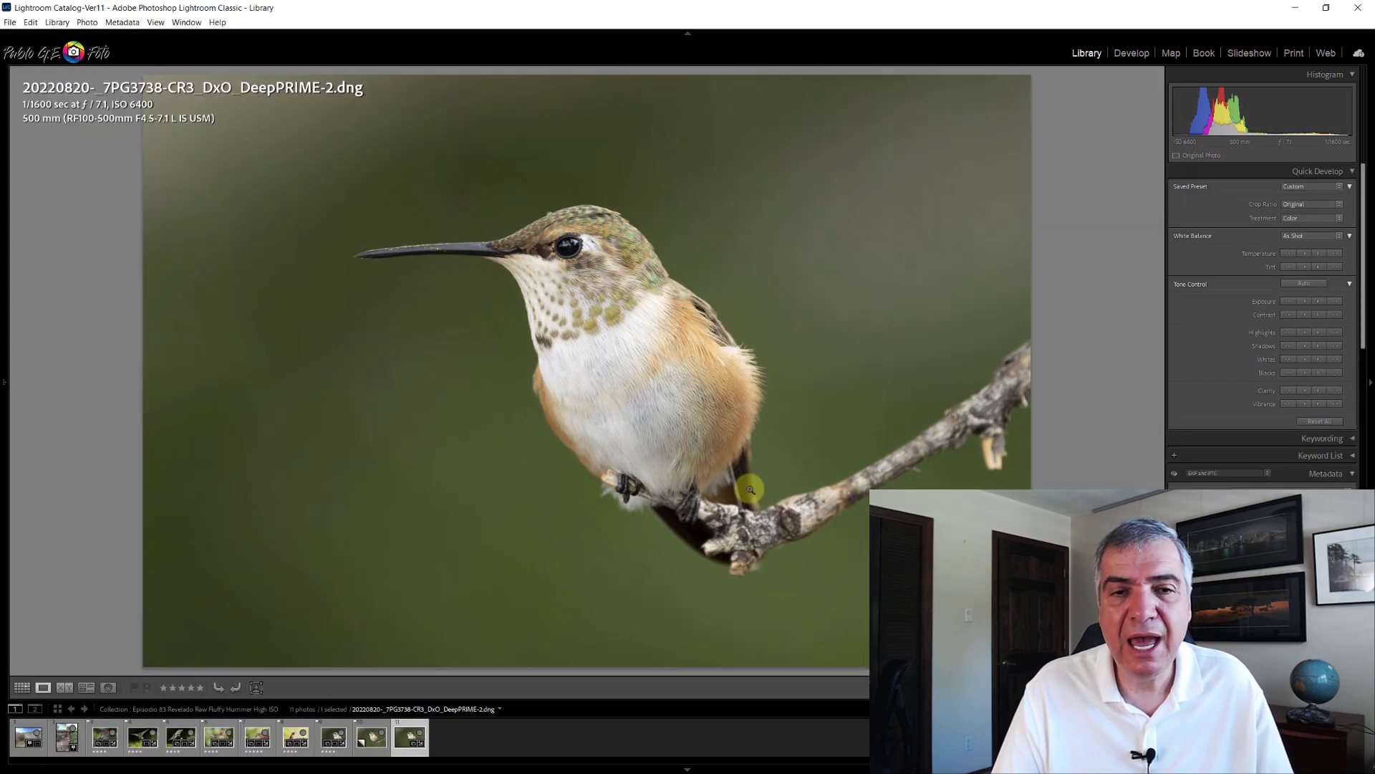
{"action": "left_click", "coordinate": [376, 729], "text": "ctrl"}
{"action": "key", "text": "c"}
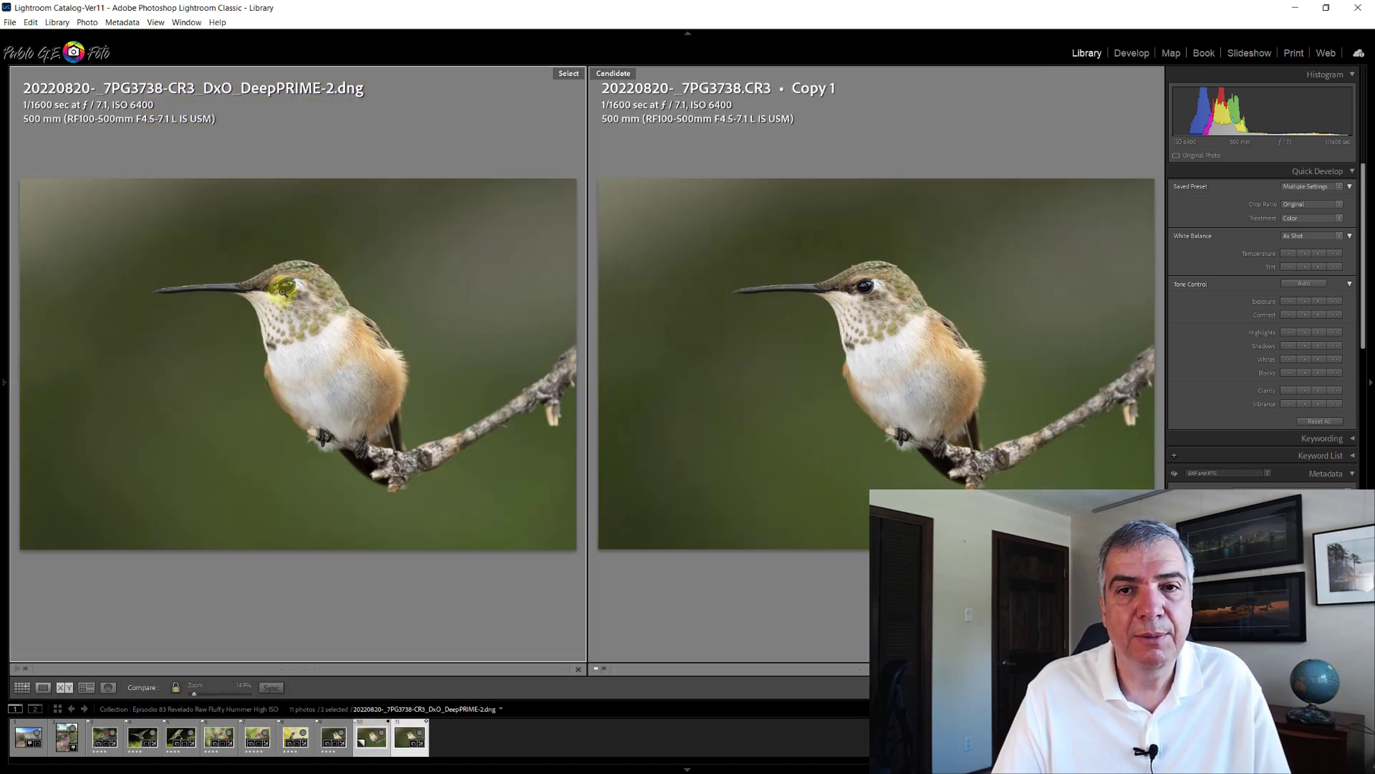
{"action": "left_click", "coordinate": [284, 291]}
{"action": "left_click_drag", "start_coordinate": [433, 347], "coordinate": [495, 408]}
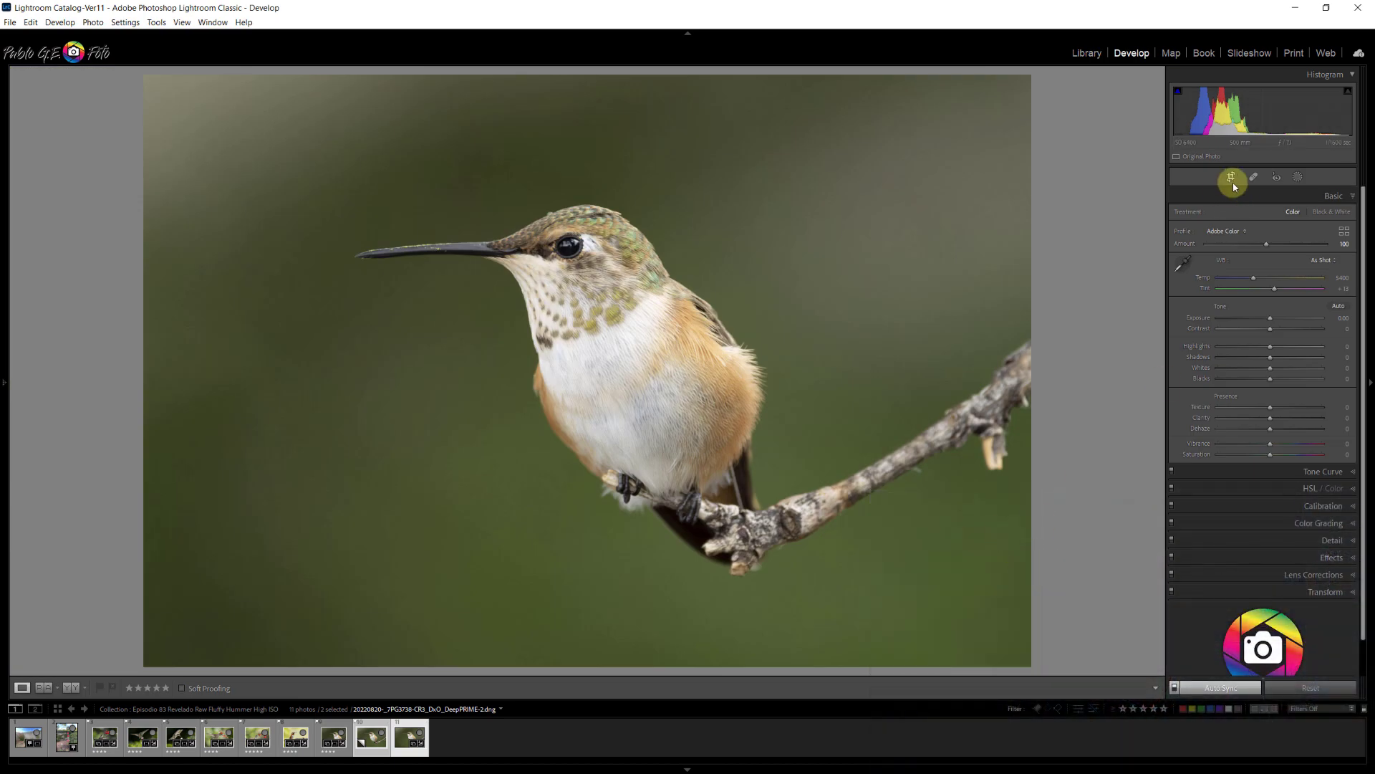
- Start a crop locked to the 4x5 / 8x10 aspect ratio
{"action": "left_click", "coordinate": [1231, 177]}
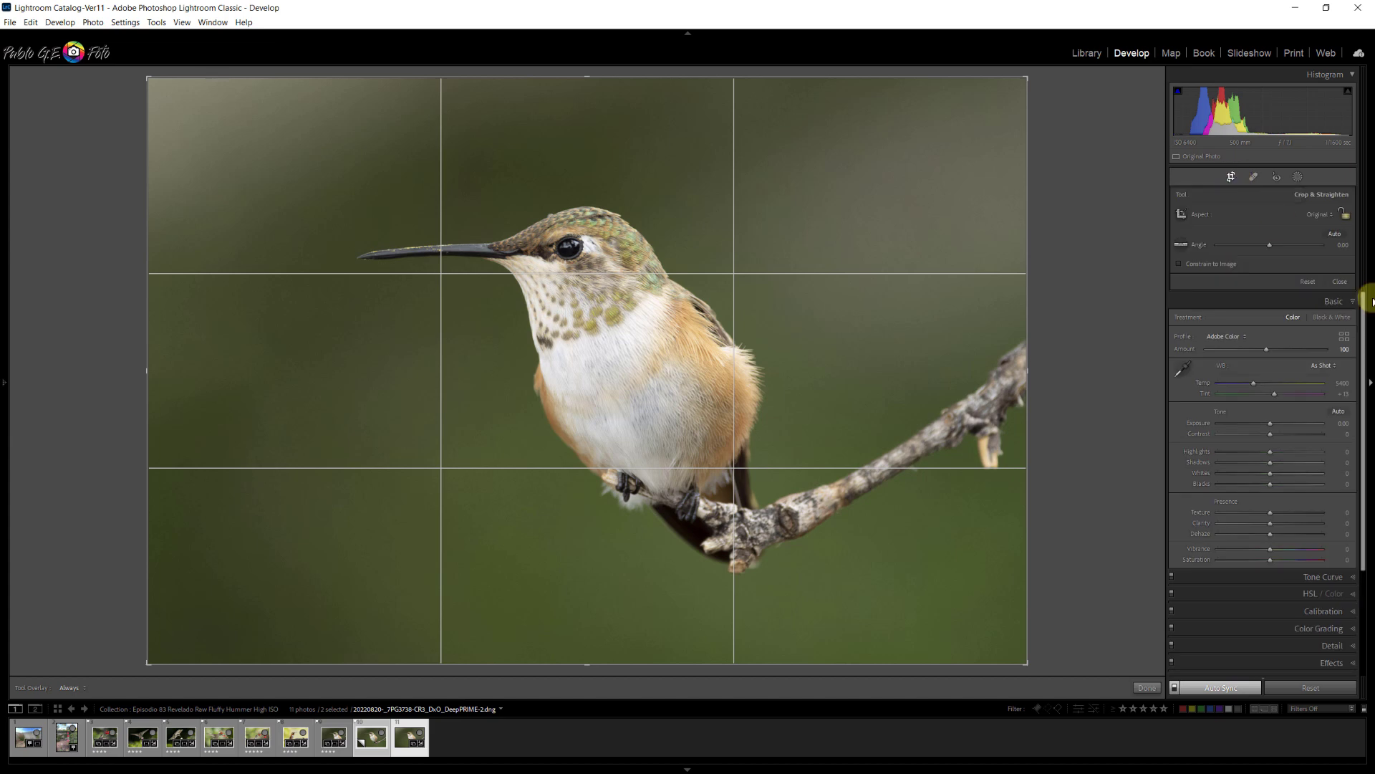
{"action": "left_click", "coordinate": [1321, 214]}
{"action": "left_click", "coordinate": [1261, 286]}
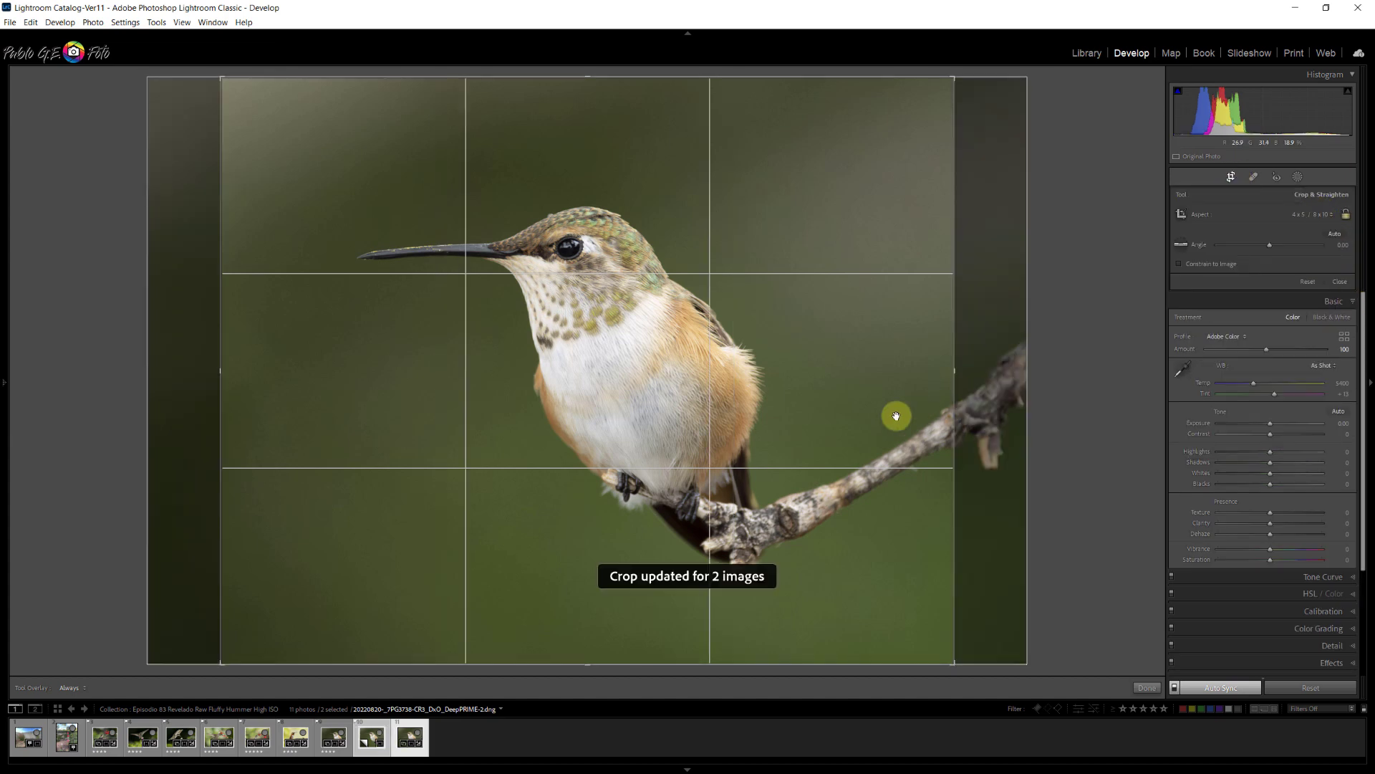
- Reposition and tighten the 4x5 crop around the hummingbird, checking it in Lights Out, and apply it
{"action": "left_click_drag", "start_coordinate": [860, 417], "coordinate": [874, 427]}
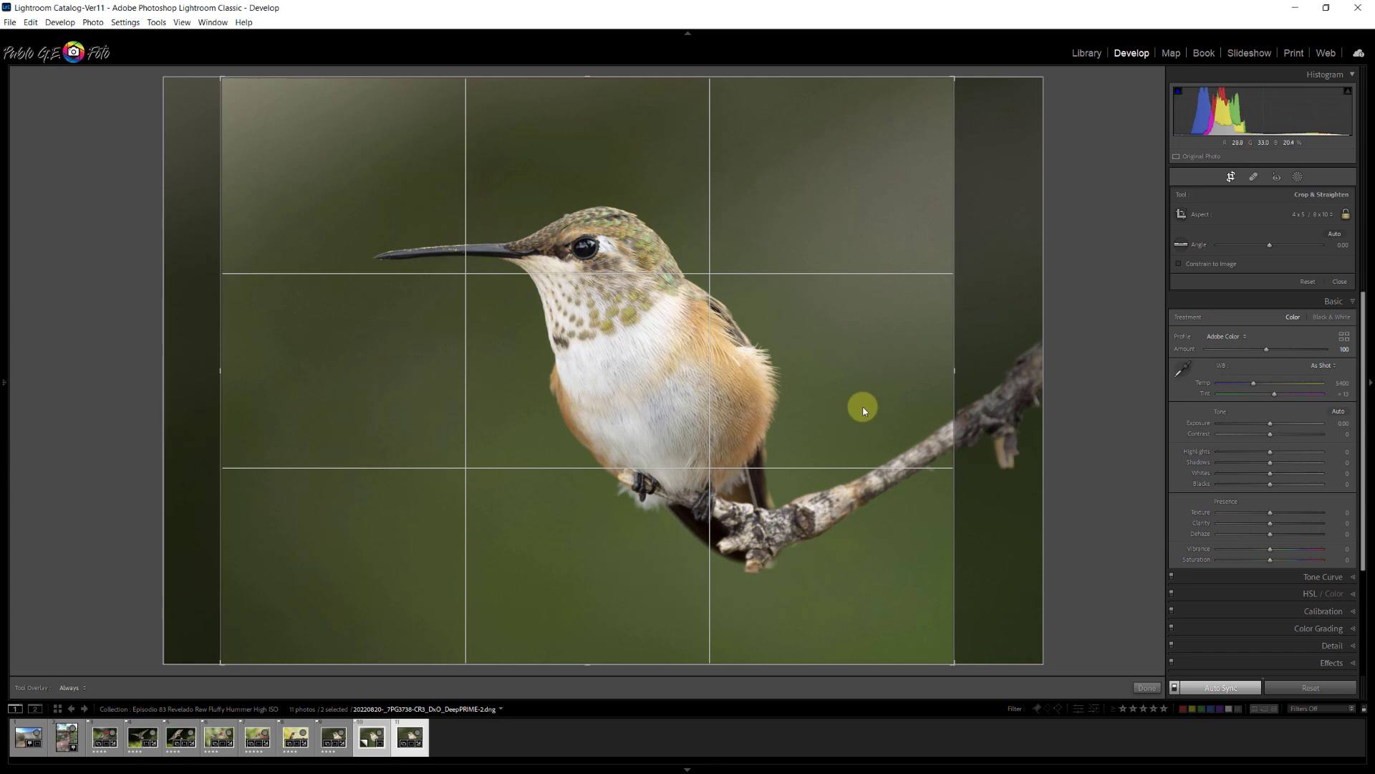
{"action": "key", "text": "l"}
{"action": "key", "text": "l"}
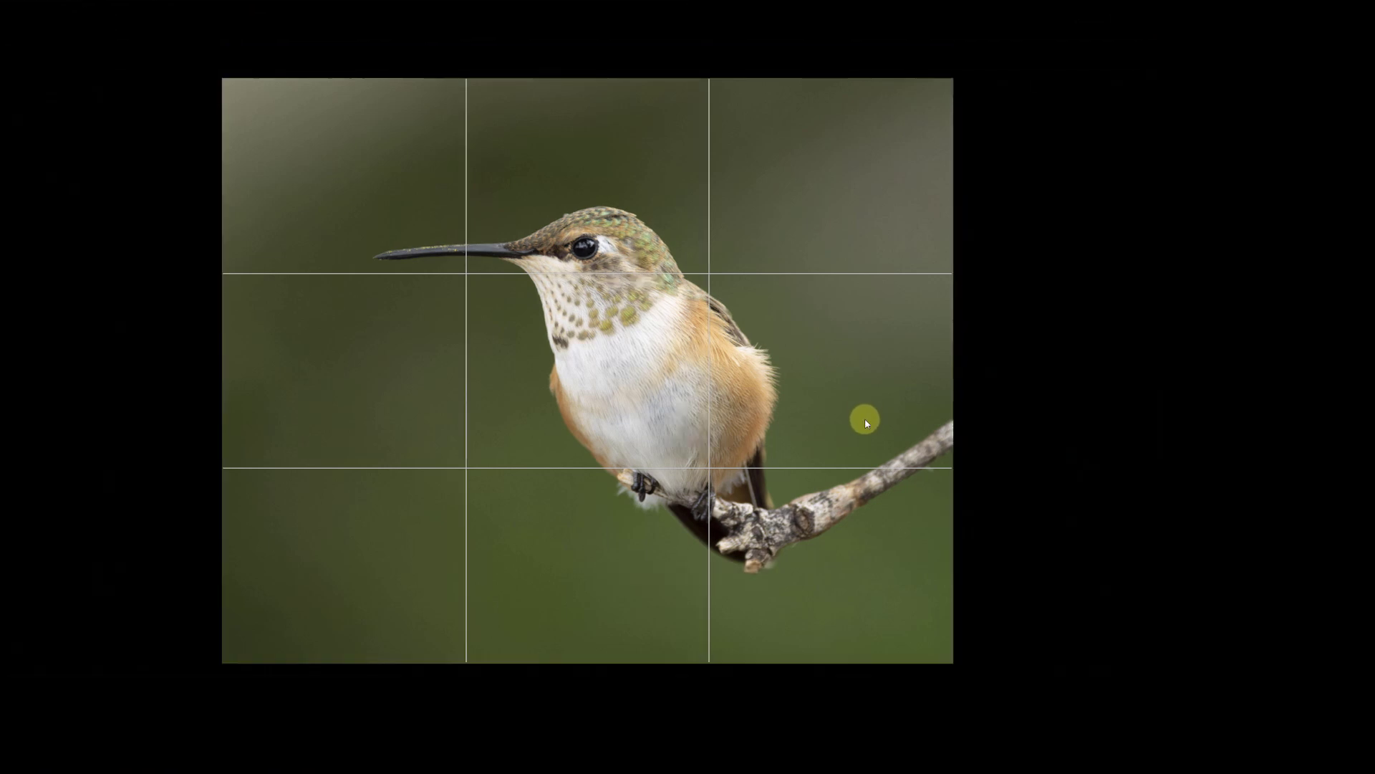
{"action": "left_click_drag", "start_coordinate": [852, 465], "coordinate": [824, 460]}
{"action": "left_click_drag", "start_coordinate": [949, 666], "coordinate": [938, 649]}
{"action": "left_click_drag", "start_coordinate": [824, 517], "coordinate": [866, 523]}
{"action": "left_click", "coordinate": [525, 316]}
{"action": "left_click_drag", "start_coordinate": [593, 261], "coordinate": [591, 265]}
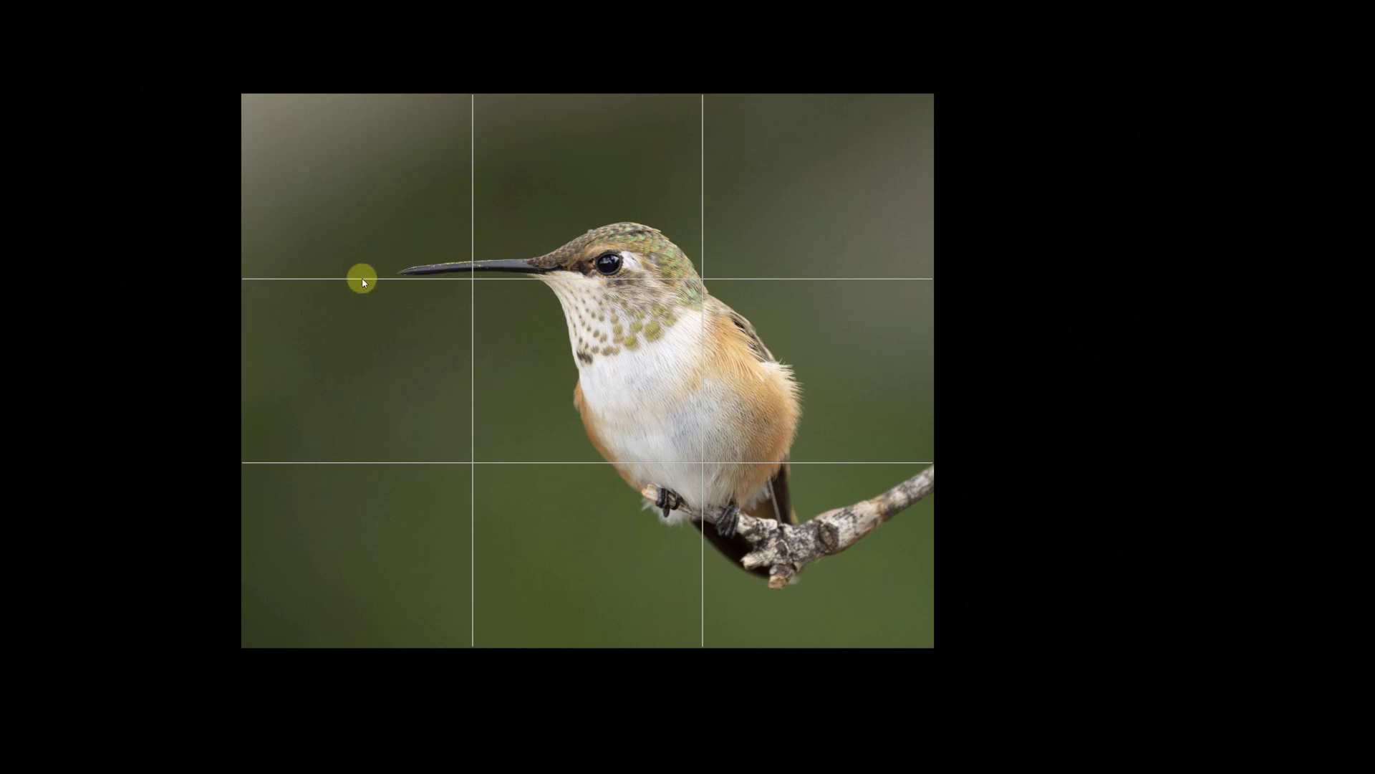
{"action": "left_click", "coordinate": [778, 458]}
{"action": "key", "text": "l"}
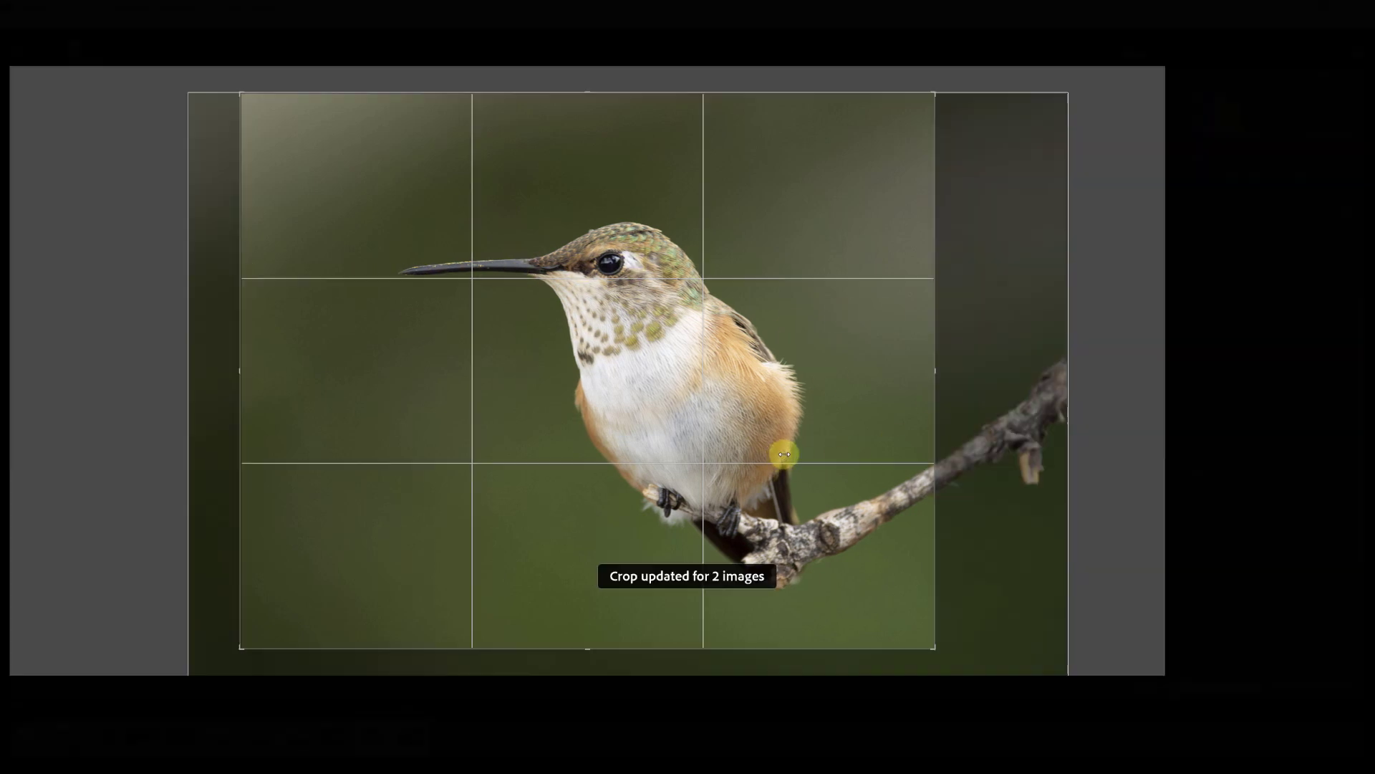
{"action": "left_click", "coordinate": [1146, 687]}
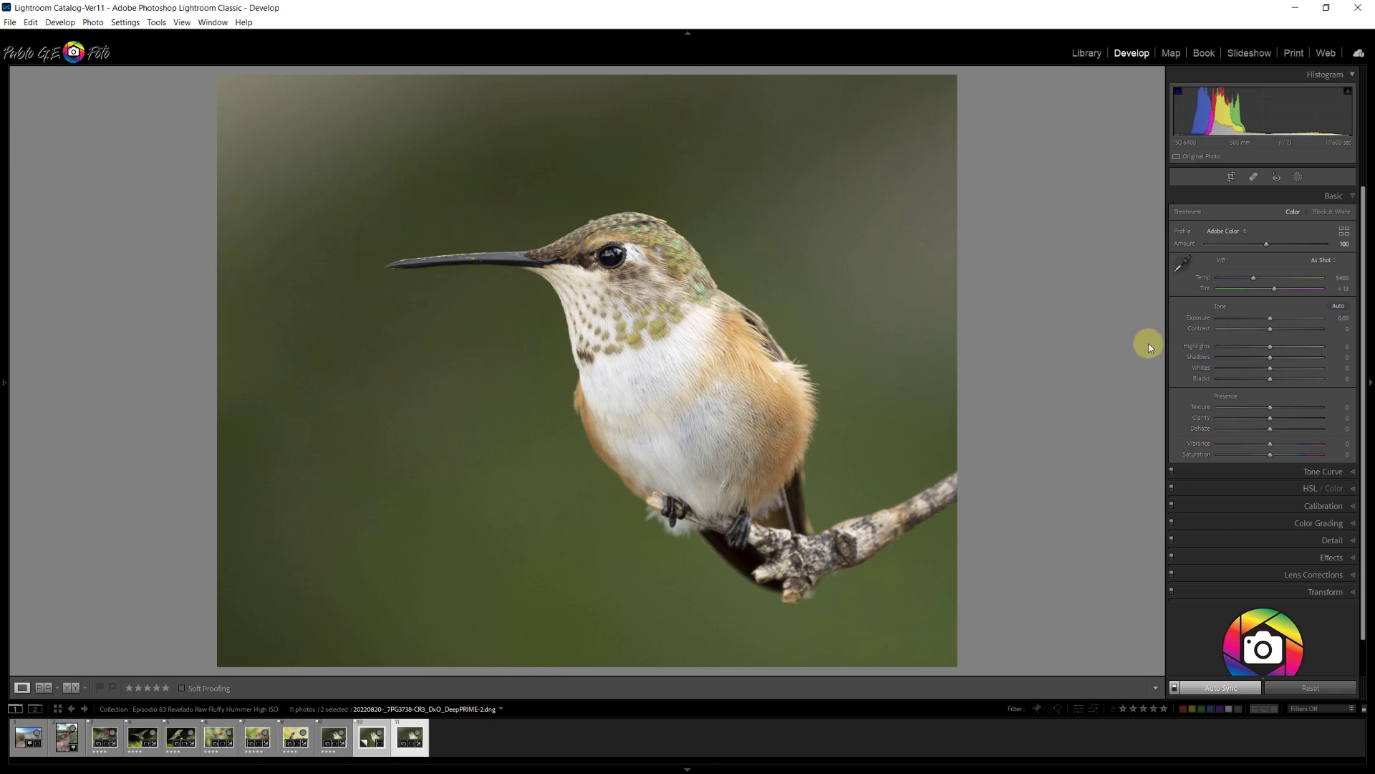
- Lower Highlights to -26, reset Shadows to 0, and set Whites -12 and Blacks -10
{"action": "mouse_move", "coordinate": [1271, 347]}
{"action": "left_mouse_down"}
{"action": "mouse_move", "coordinate": [1258, 350]}
{"action": "mouse_move", "coordinate": [1286, 360]}
{"action": "mouse_move", "coordinate": [1265, 370]}
{"action": "left_mouse_up"}
{"action": "double_click", "coordinate": [1274, 357]}
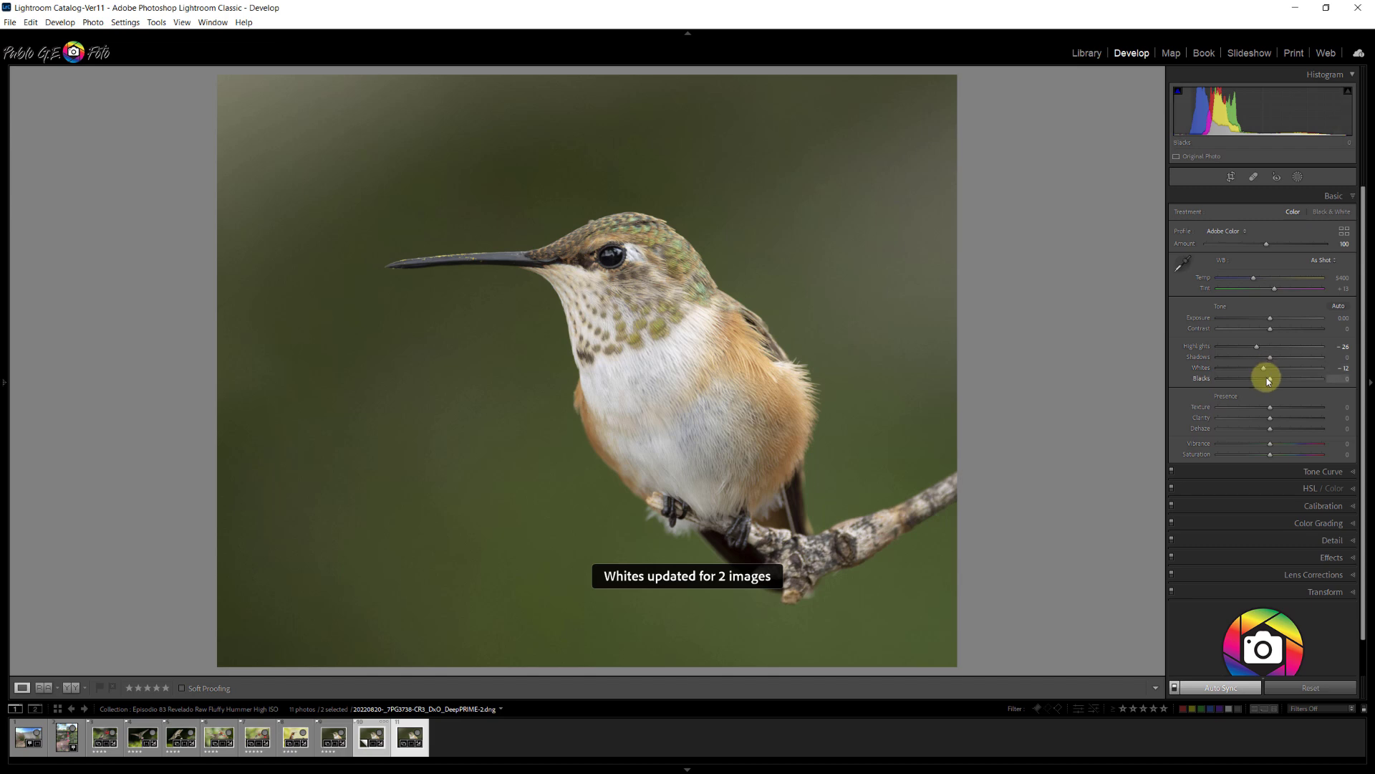
{"action": "left_click_drag", "start_coordinate": [1270, 380], "coordinate": [1266, 382]}
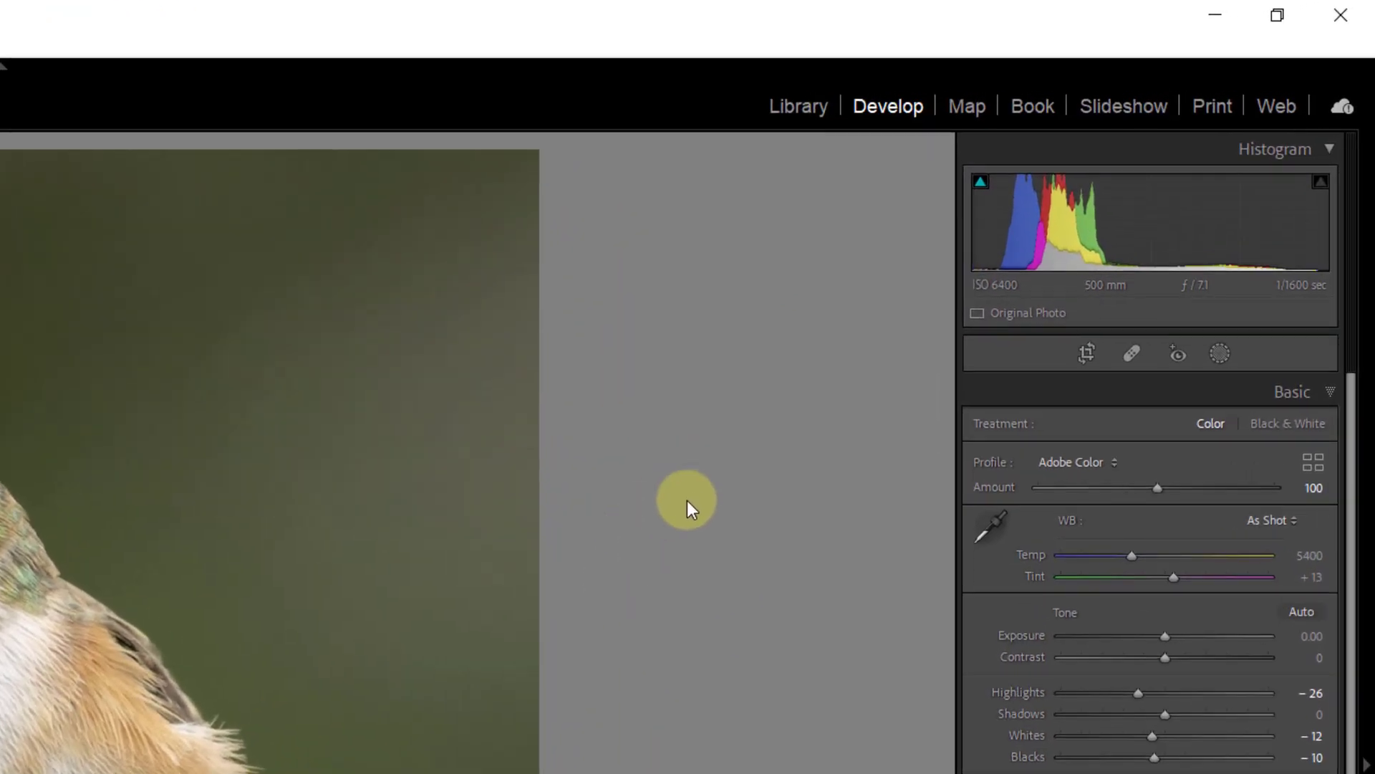
- Mask the hummingbird with Select Subject, then add an Auto Mask brush painted along the branch
{"action": "left_click", "coordinate": [1220, 354]}
{"action": "left_click", "coordinate": [1043, 416]}
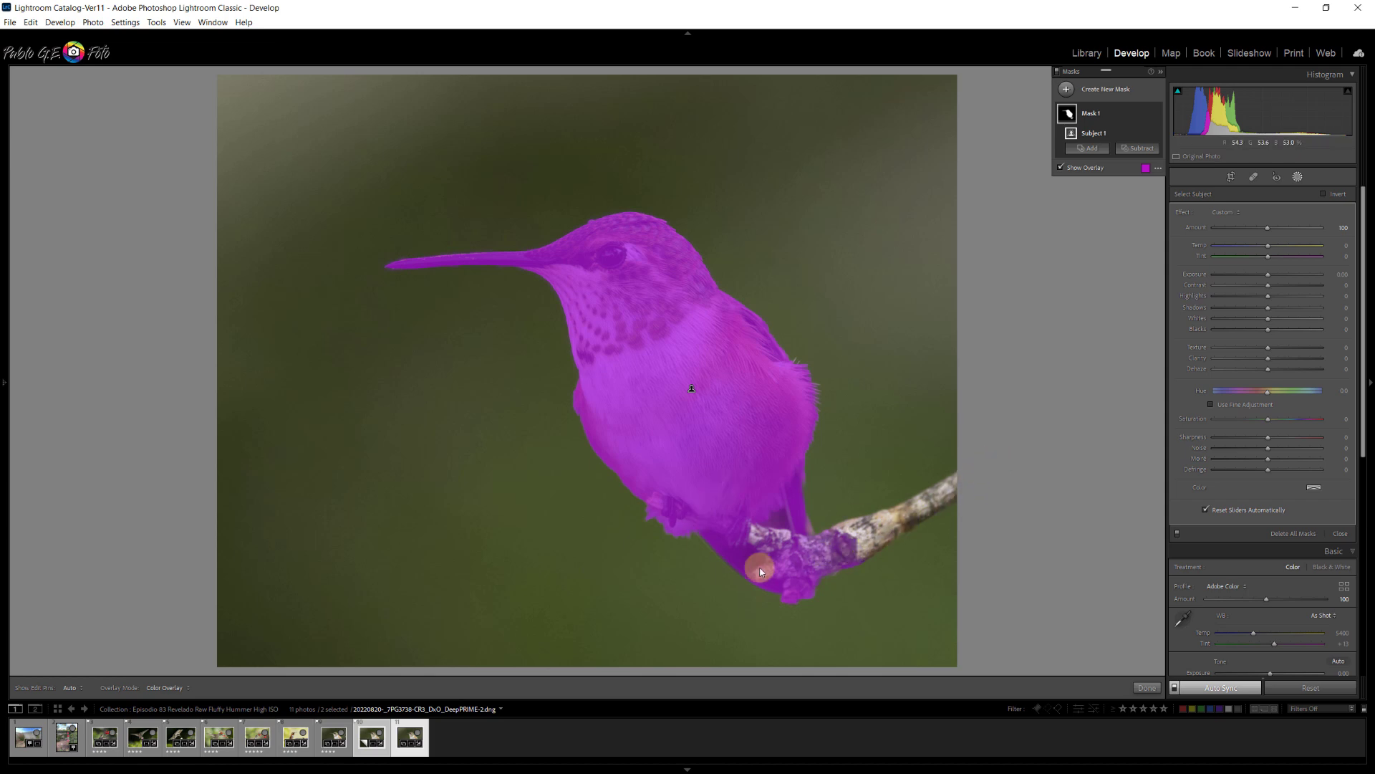
{"action": "left_click", "coordinate": [1088, 148]}
{"action": "left_click", "coordinate": [1090, 207]}
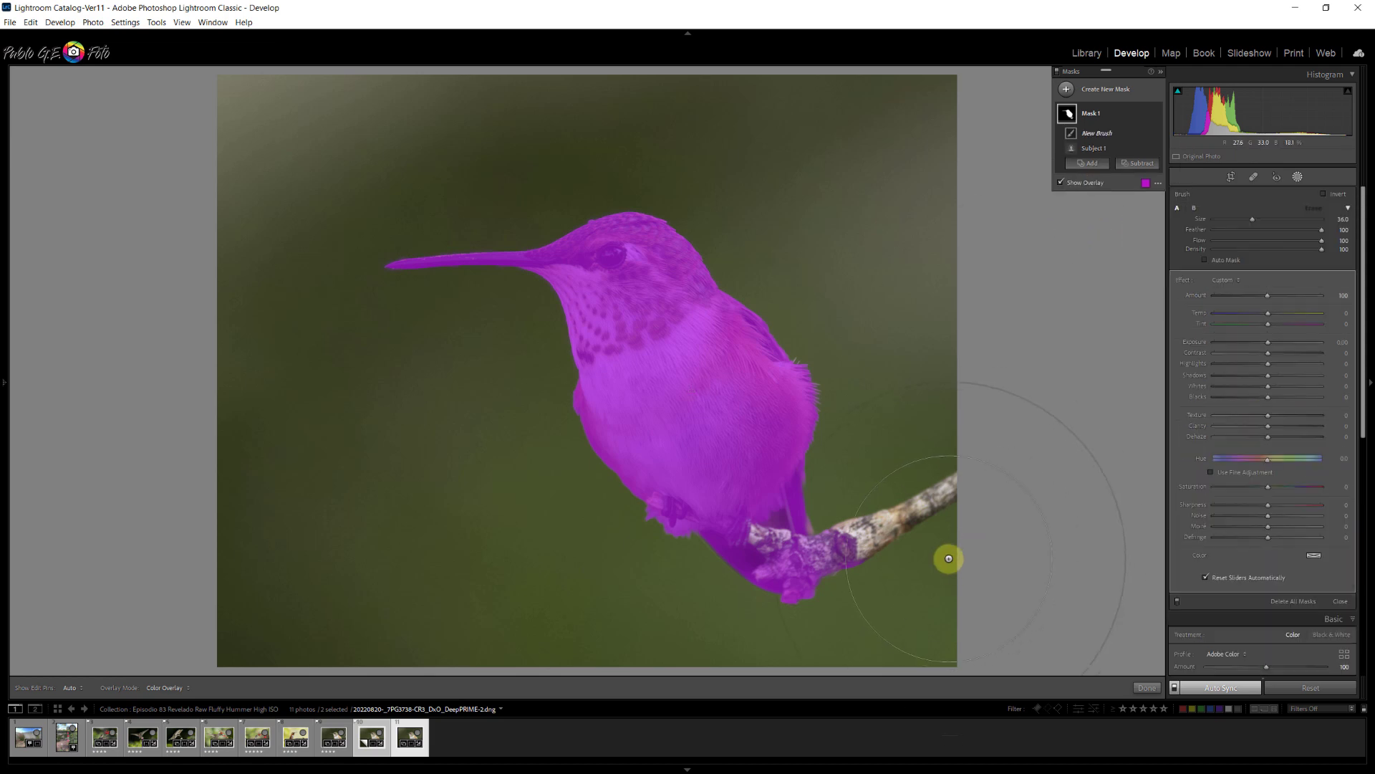
{"action": "scroll", "coordinate": [878, 512], "scroll_direction": "down", "scroll_amount": 5}
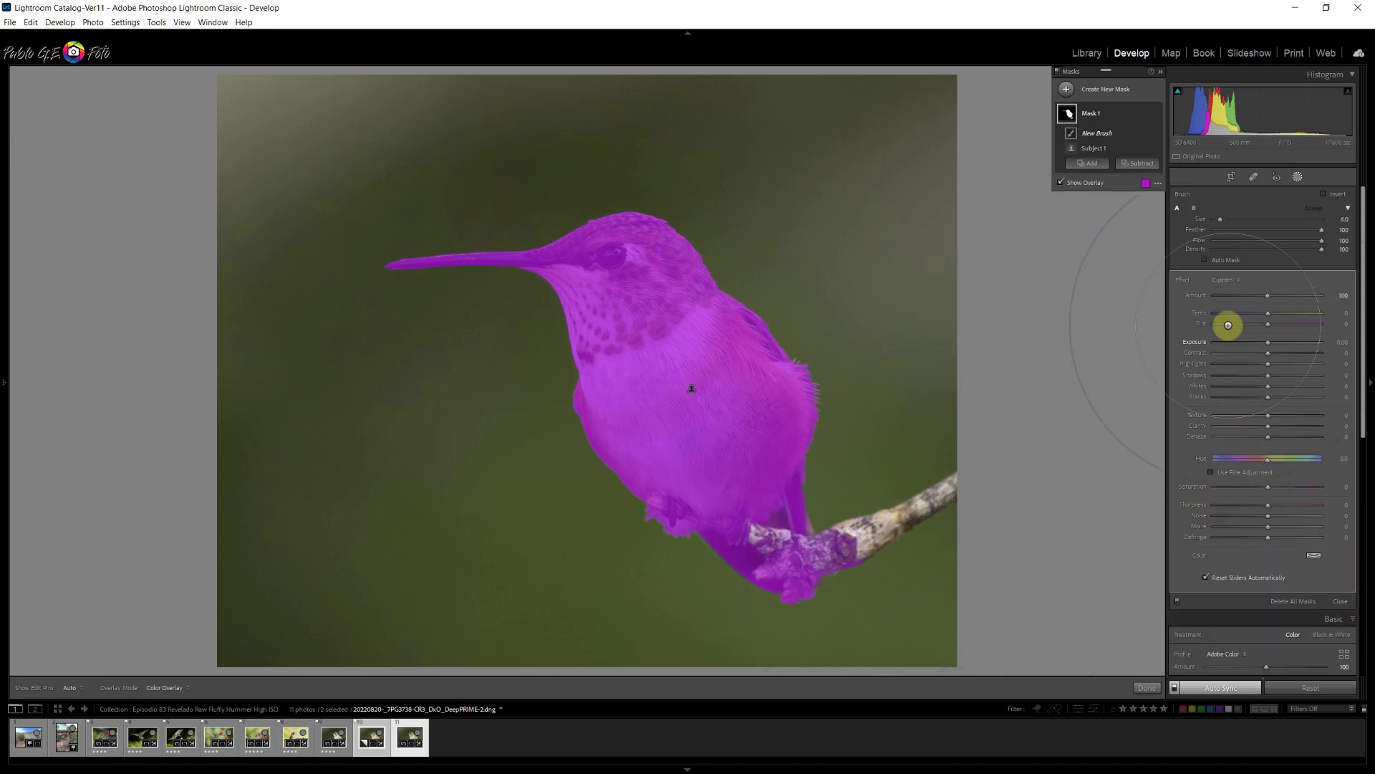
{"action": "left_click", "coordinate": [1205, 261]}
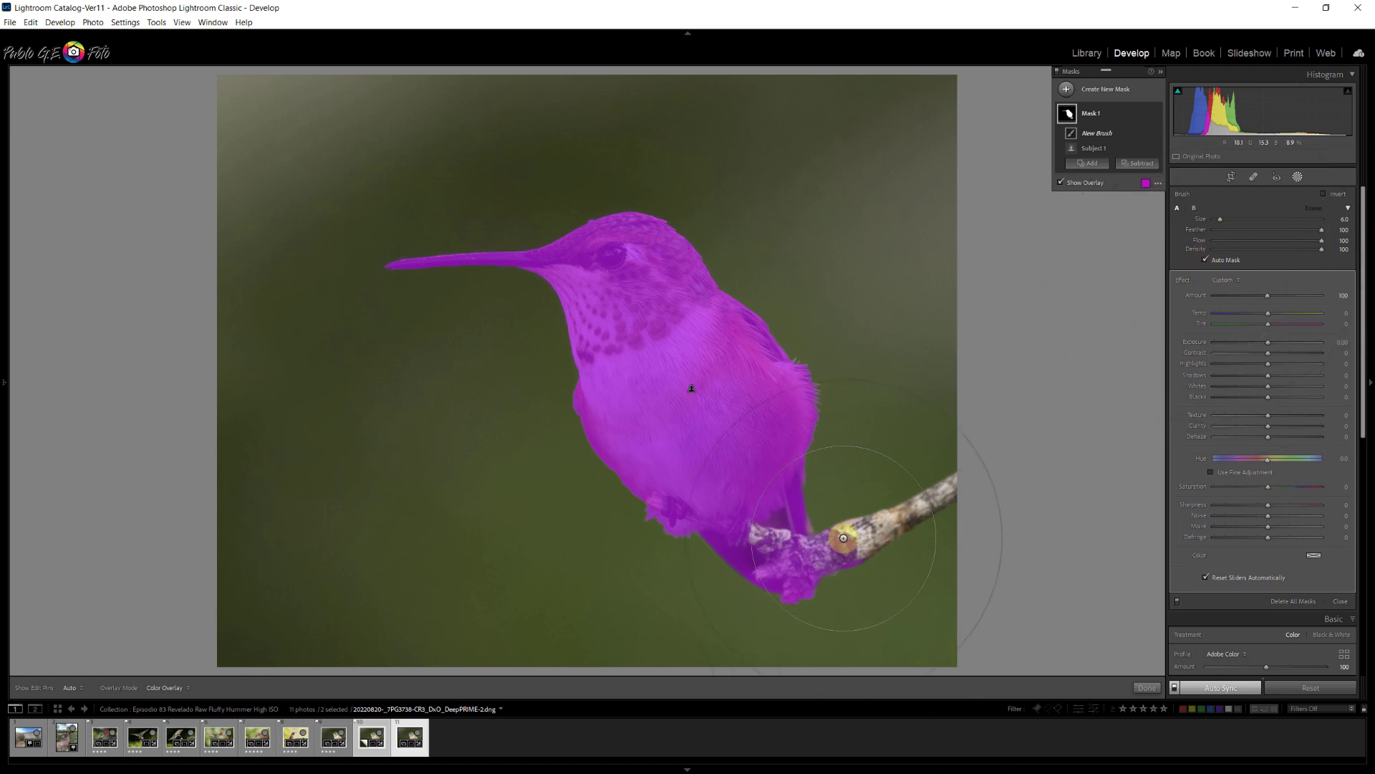
{"action": "mouse_move", "coordinate": [842, 542]}
{"action": "left_mouse_down"}
{"action": "mouse_move", "coordinate": [957, 484]}
{"action": "mouse_move", "coordinate": [843, 549]}
{"action": "mouse_move", "coordinate": [844, 532]}
{"action": "mouse_move", "coordinate": [896, 534]}
{"action": "left_mouse_up"}
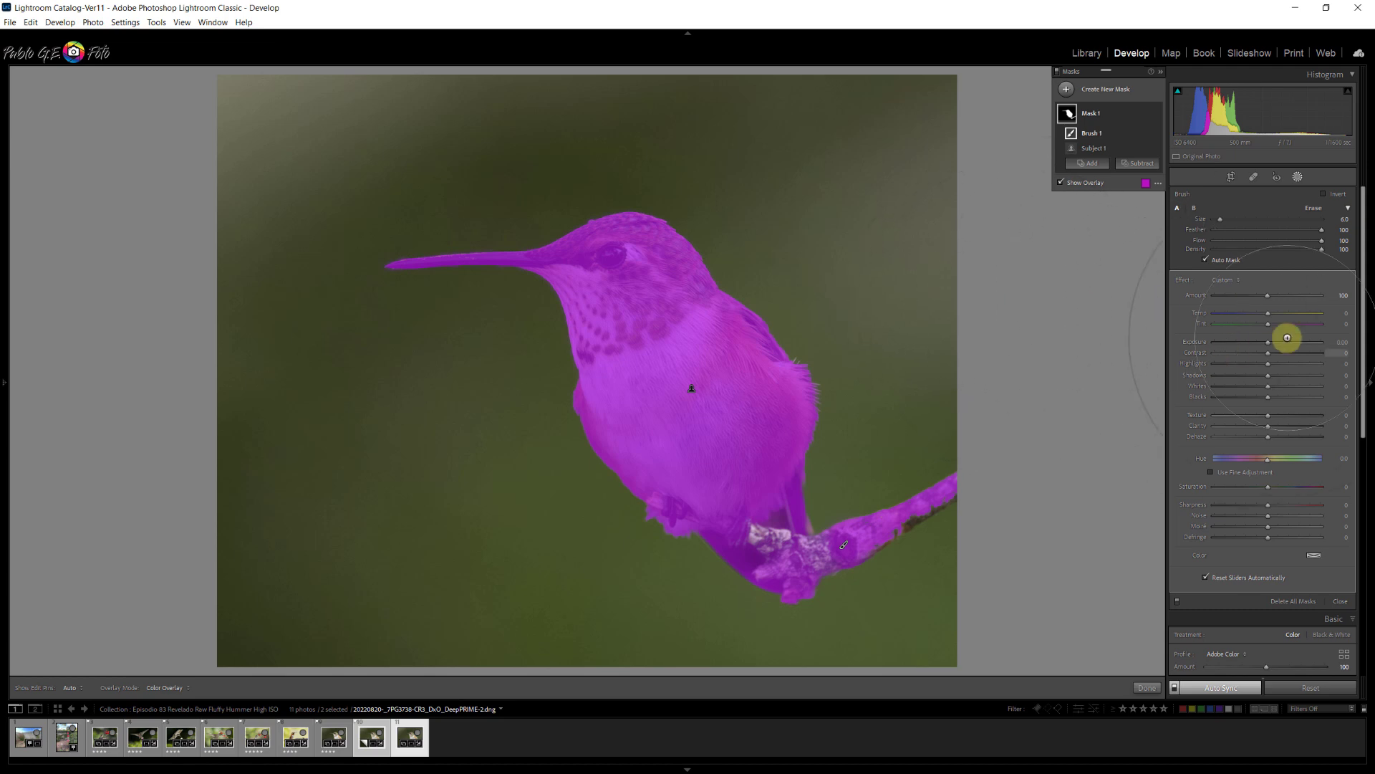
- Adjust Mask 1: raise exposure, Whites and Blacks -8, add Texture and Clarity, boost Saturation
{"action": "left_click_drag", "start_coordinate": [1267, 342], "coordinate": [1271, 342]}
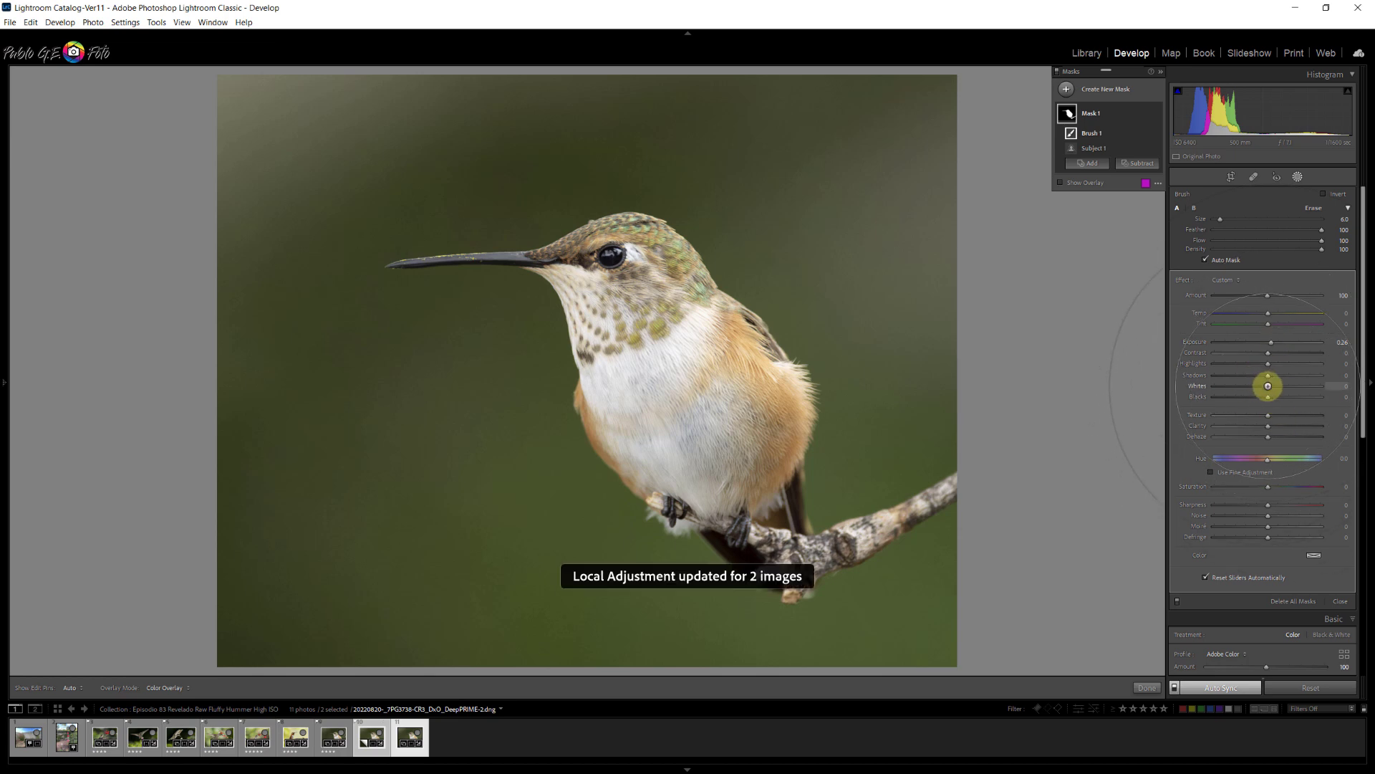
{"action": "left_click_drag", "start_coordinate": [1268, 386], "coordinate": [1264, 386]}
{"action": "left_click_drag", "start_coordinate": [1268, 397], "coordinate": [1264, 394]}
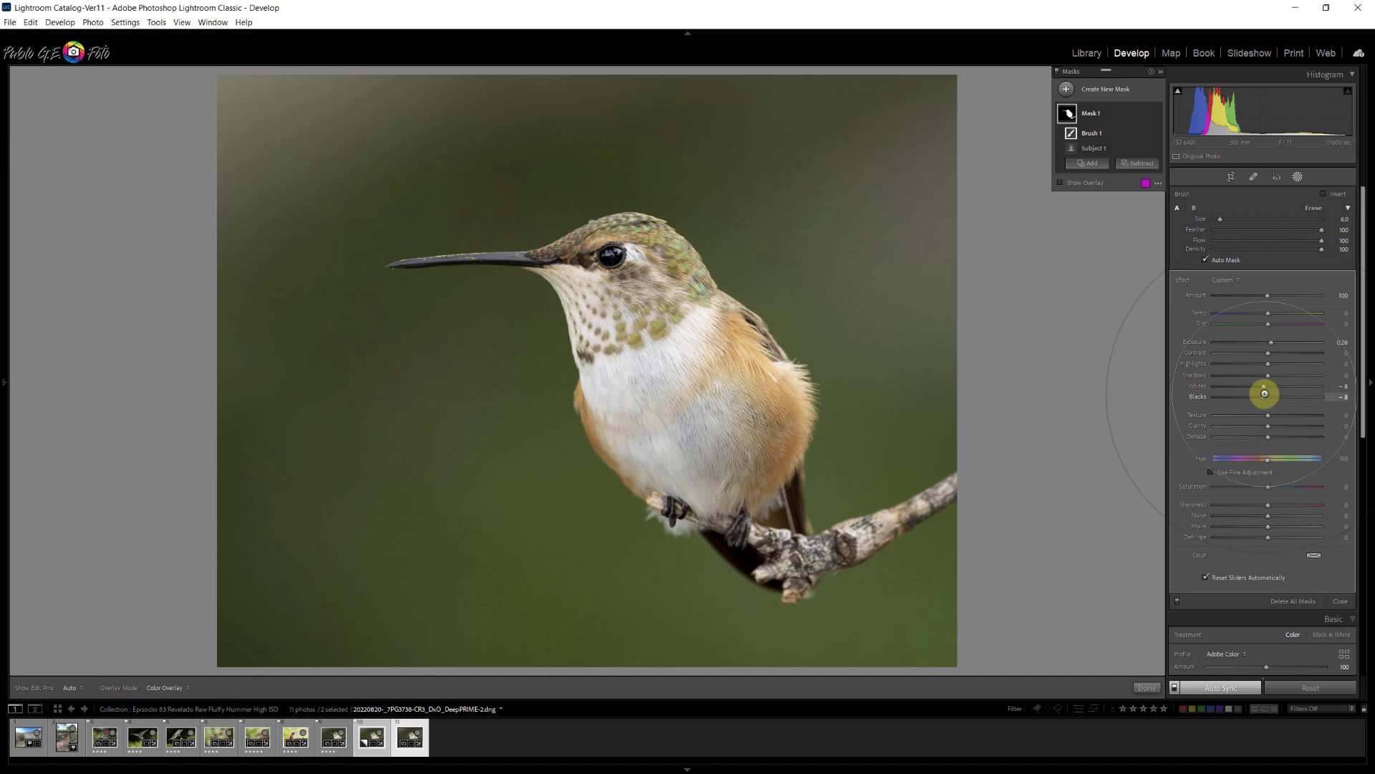
{"action": "left_click", "coordinate": [1265, 389]}
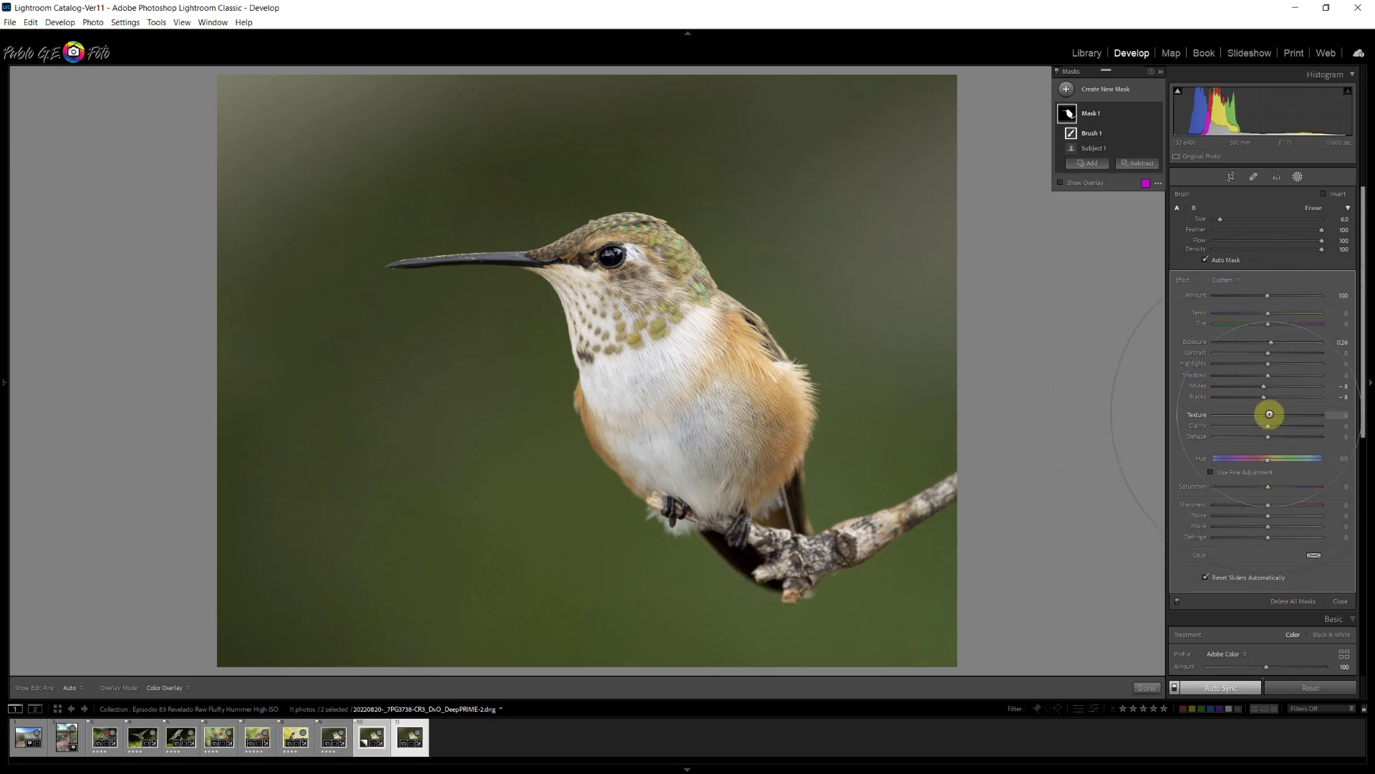
{"action": "left_click_drag", "start_coordinate": [1266, 414], "coordinate": [1344, 426]}
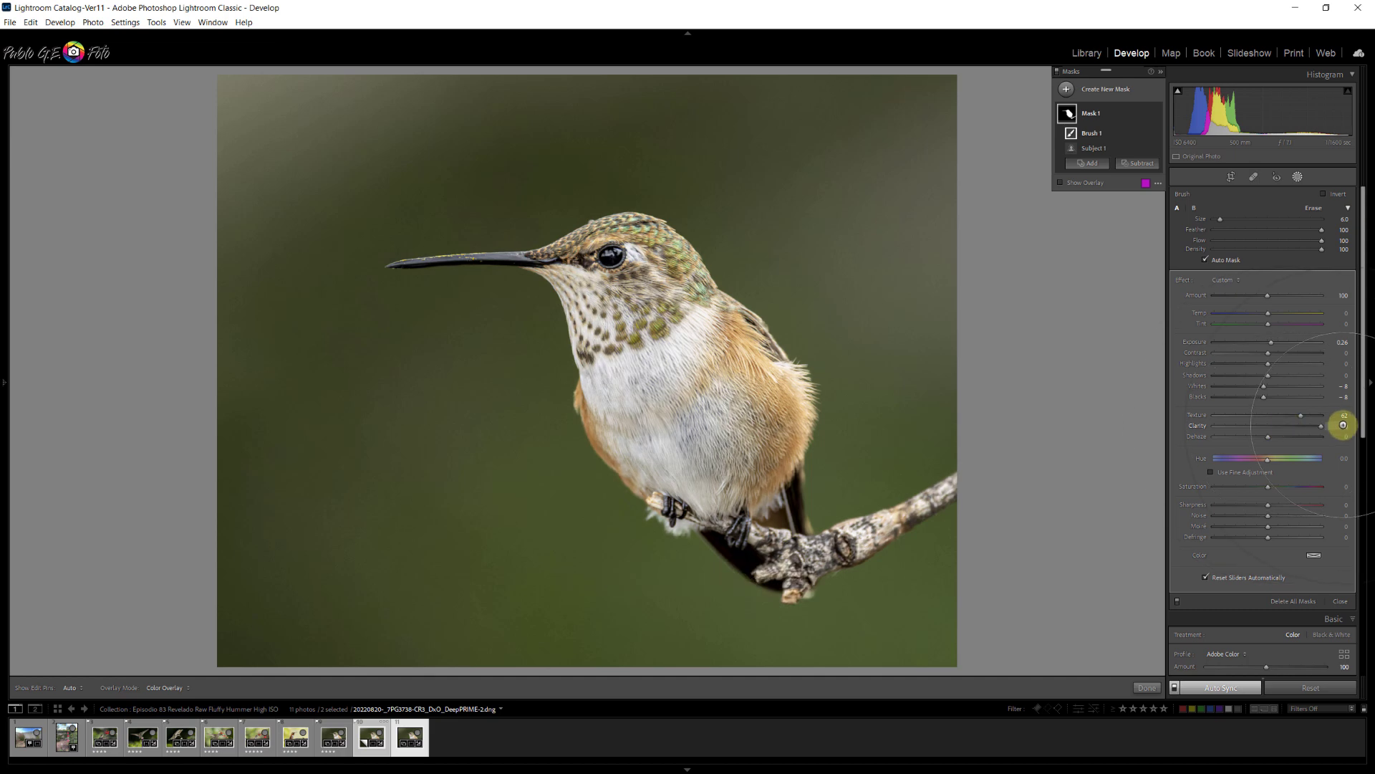
{"action": "left_click_drag", "start_coordinate": [1342, 425], "coordinate": [1277, 430]}
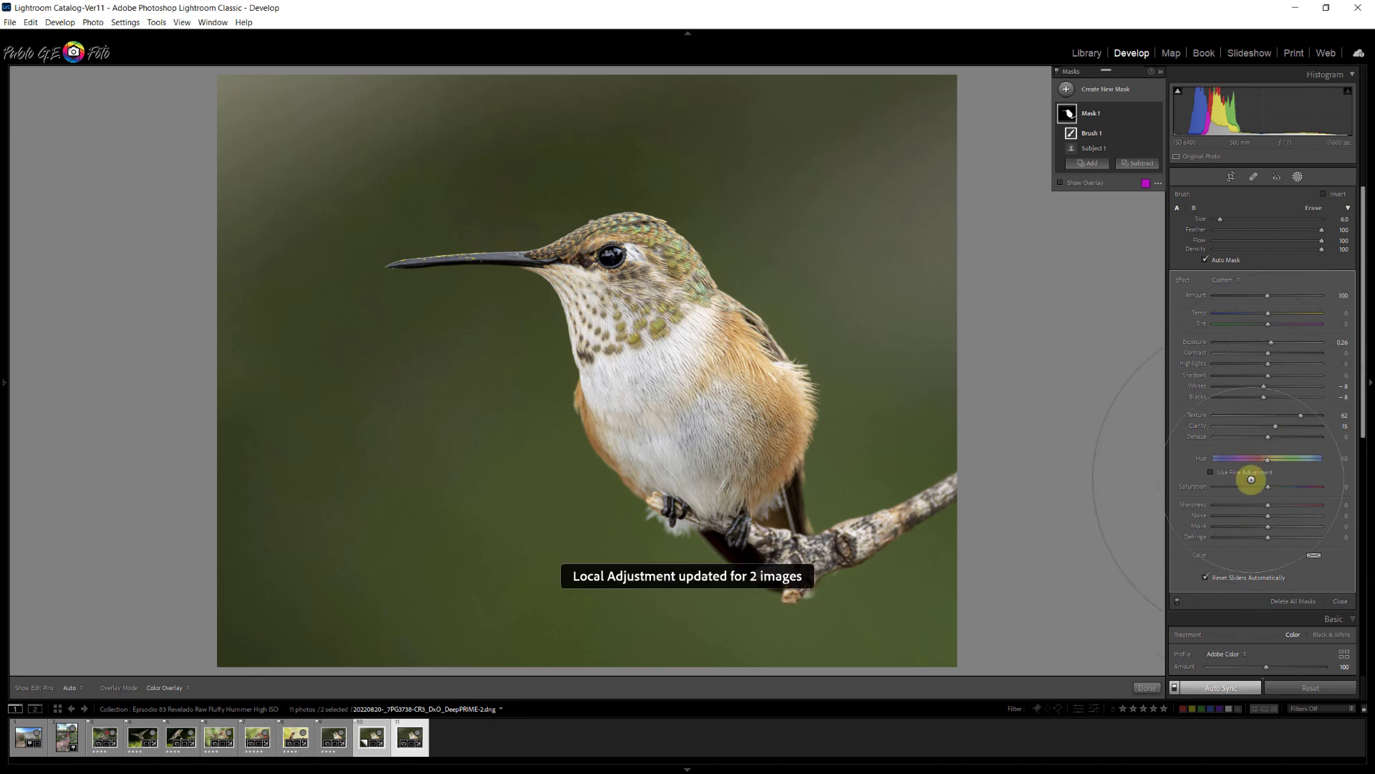
{"action": "left_click_drag", "start_coordinate": [1268, 487], "coordinate": [1277, 485]}
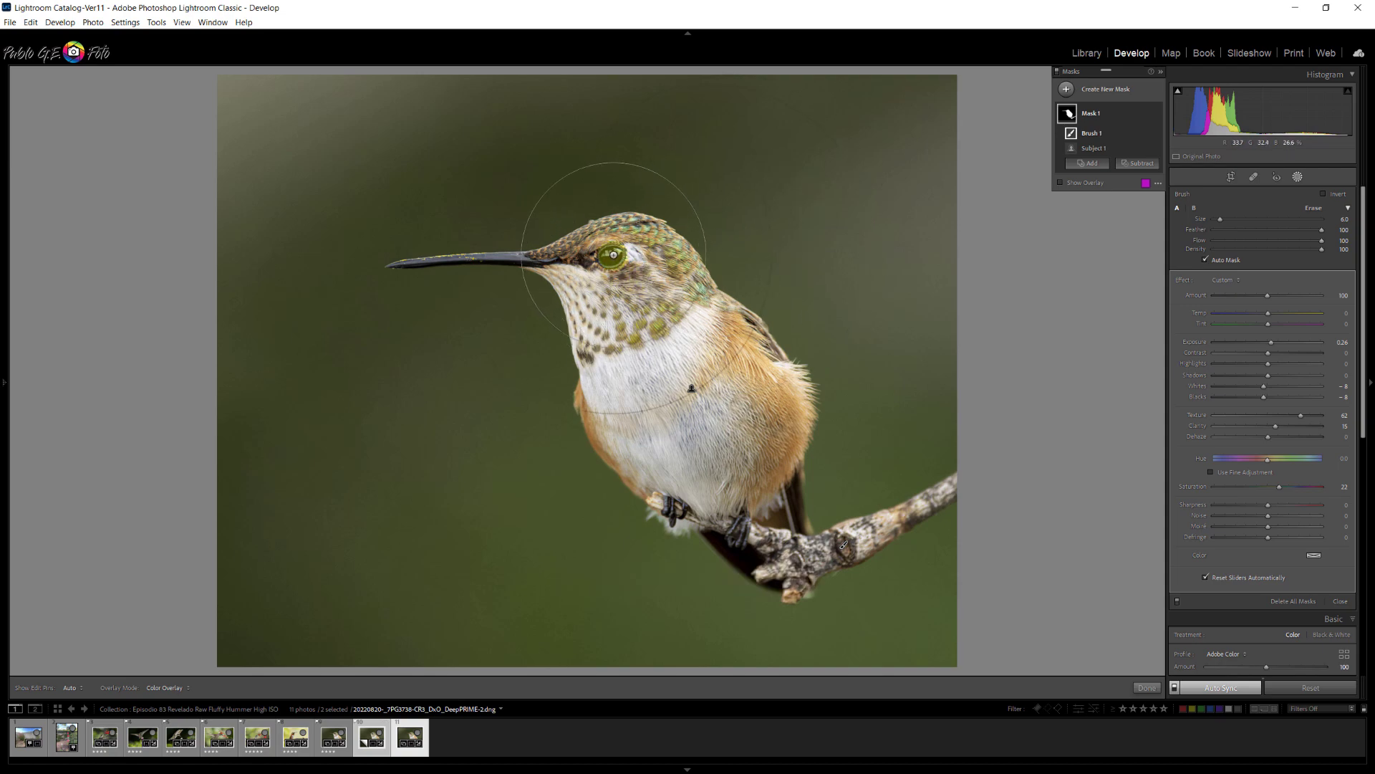
- Zoom in on the bird's eye and raise the mask's Sharpness to 38
{"action": "key", "text": "z"}
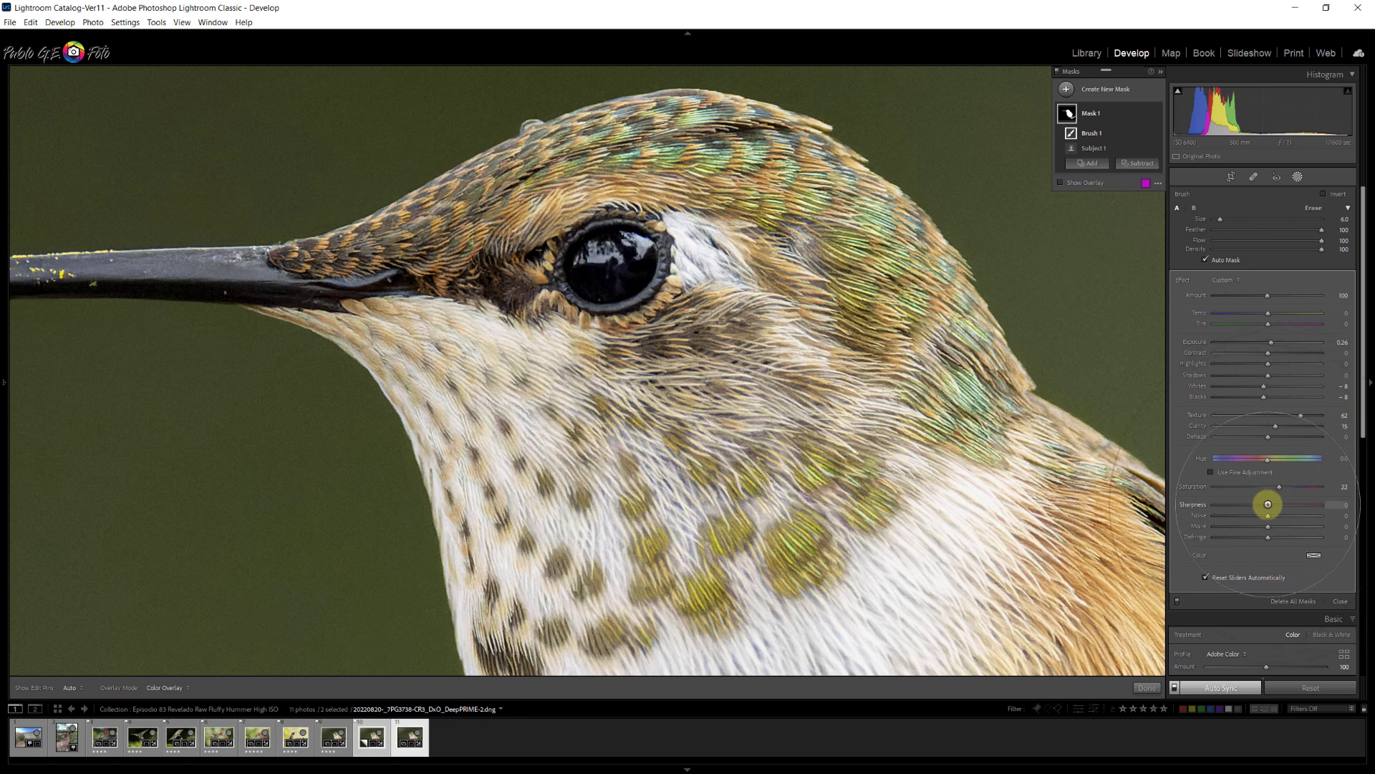
{"action": "mouse_move", "coordinate": [1268, 504]}
{"action": "left_mouse_down"}
{"action": "mouse_move", "coordinate": [1335, 506]}
{"action": "mouse_move", "coordinate": [1277, 504]}
{"action": "mouse_move", "coordinate": [1289, 508]}
{"action": "left_mouse_up"}
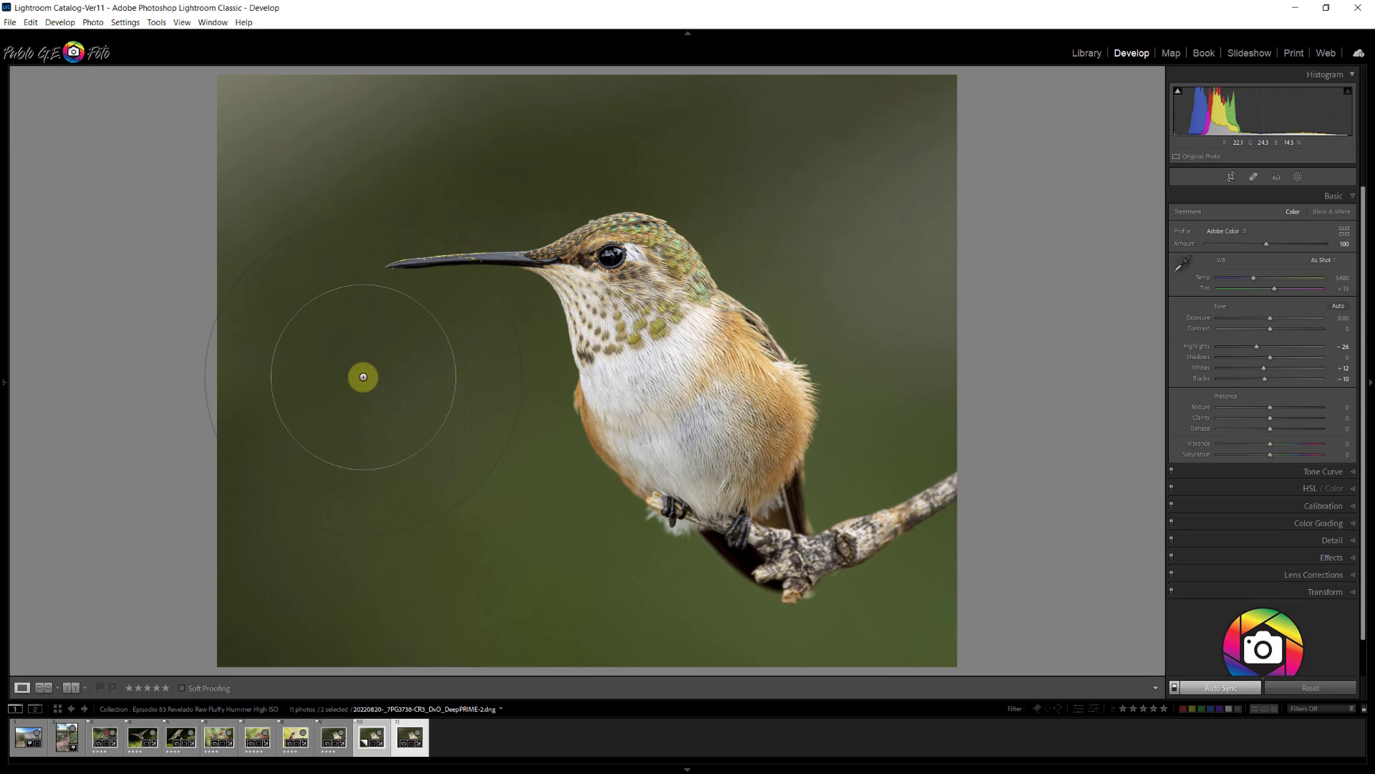
- Create a new brush mask with Auto Mask turned off and brush size raised to 36
{"action": "key", "text": "ctrl+minus"}
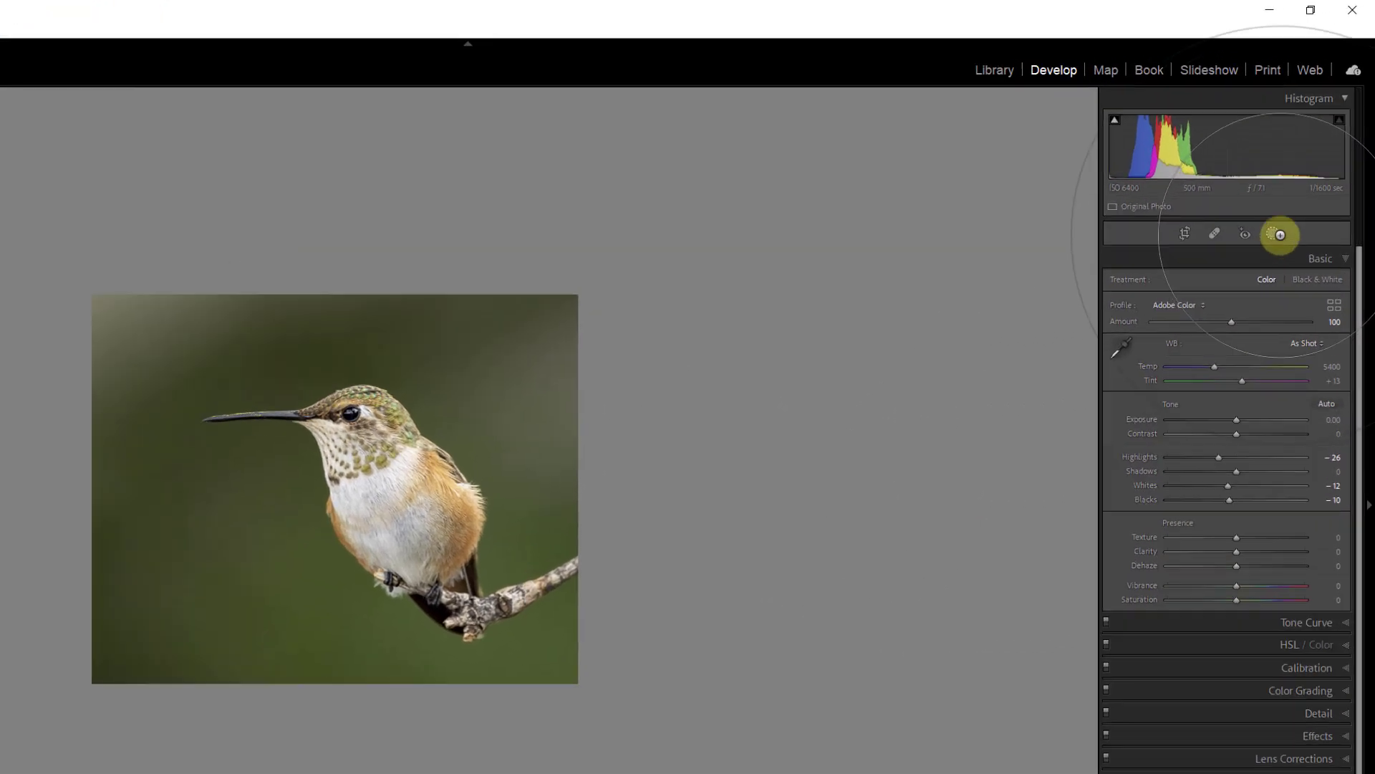
{"action": "left_click", "coordinate": [1298, 176]}
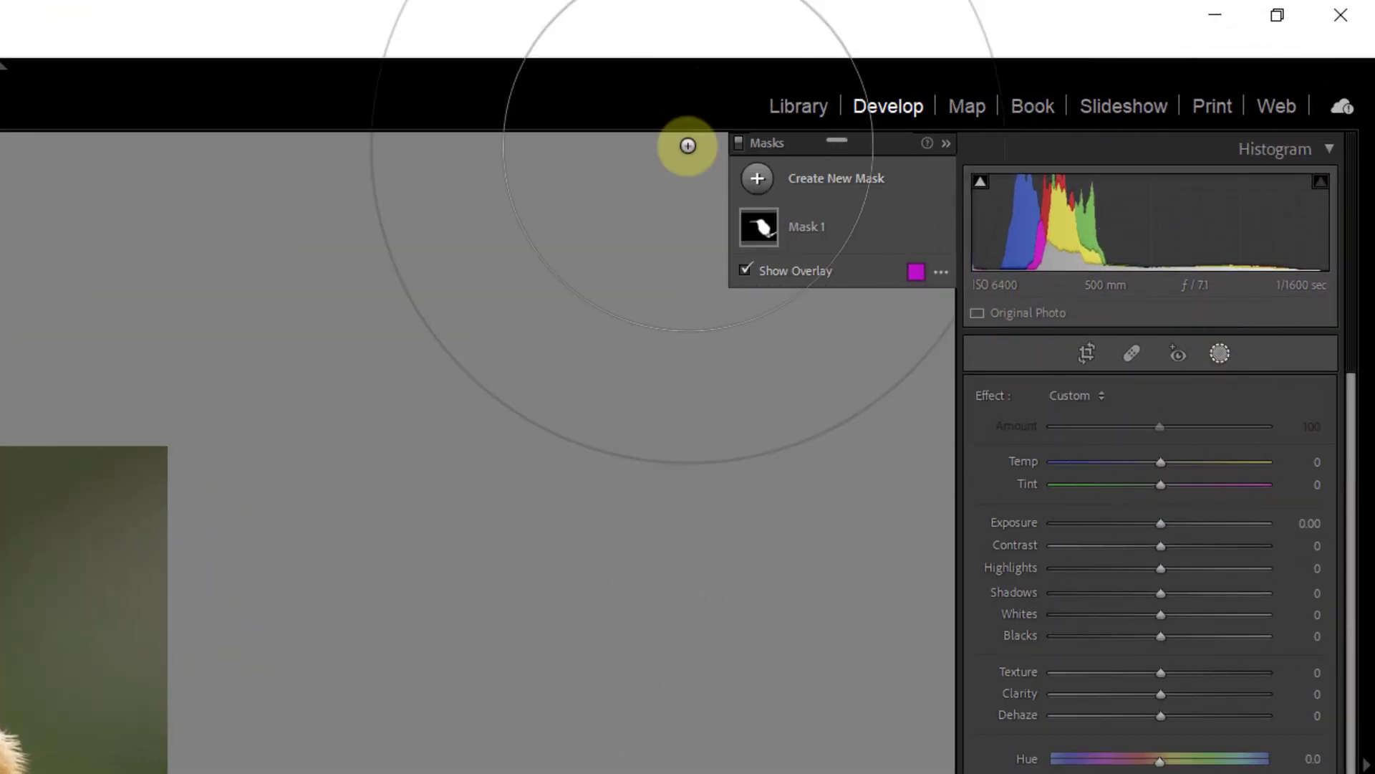
{"action": "left_click", "coordinate": [755, 175]}
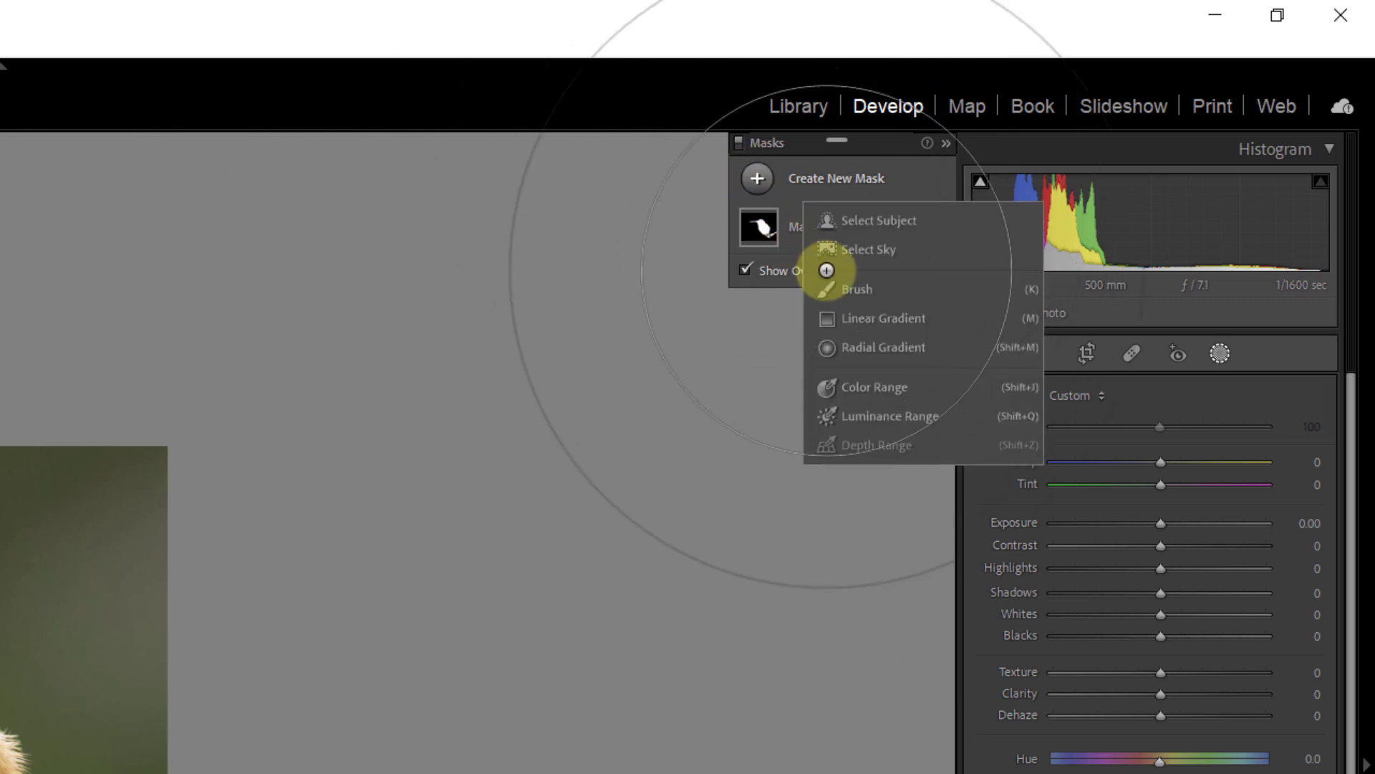
{"action": "left_click", "coordinate": [829, 288]}
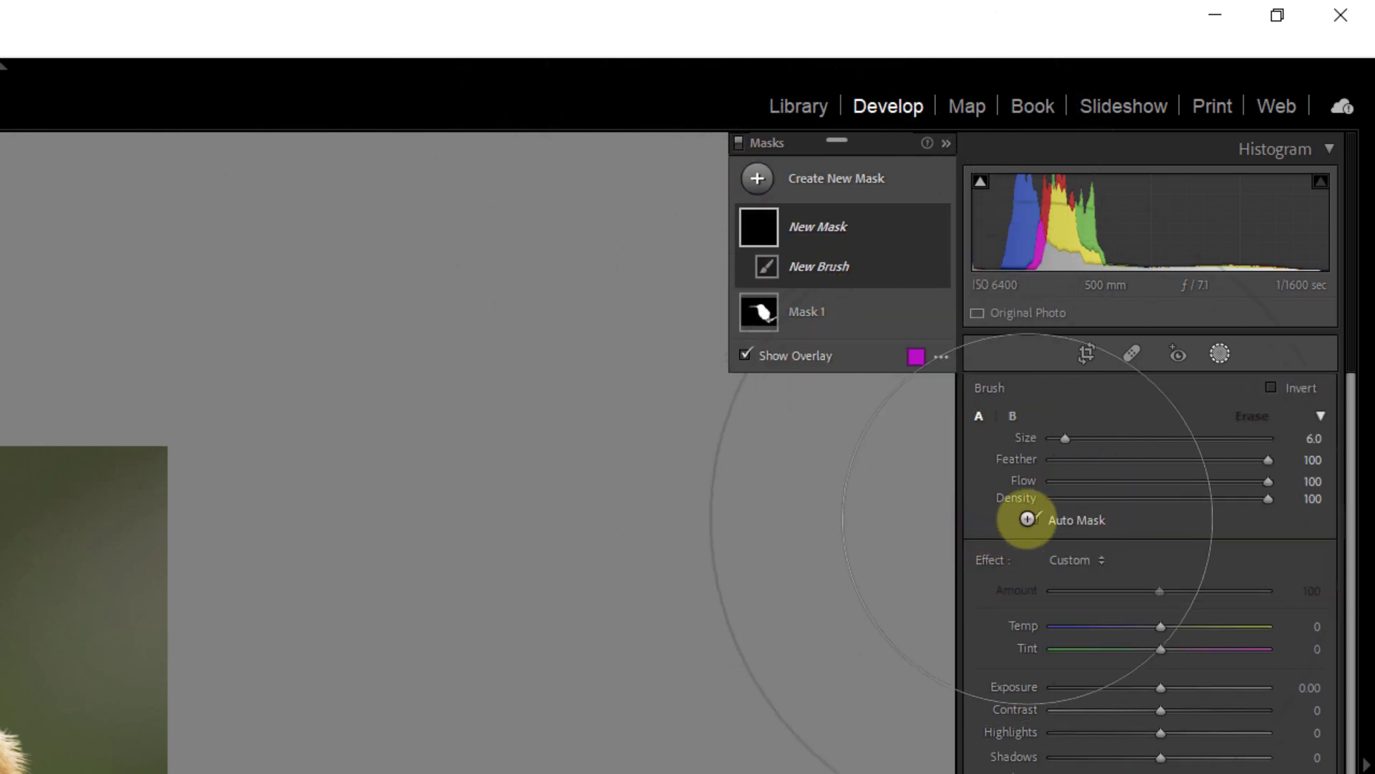
{"action": "left_click", "coordinate": [1033, 518]}
{"action": "scroll", "coordinate": [884, 453], "scroll_direction": "up", "scroll_amount": 5}
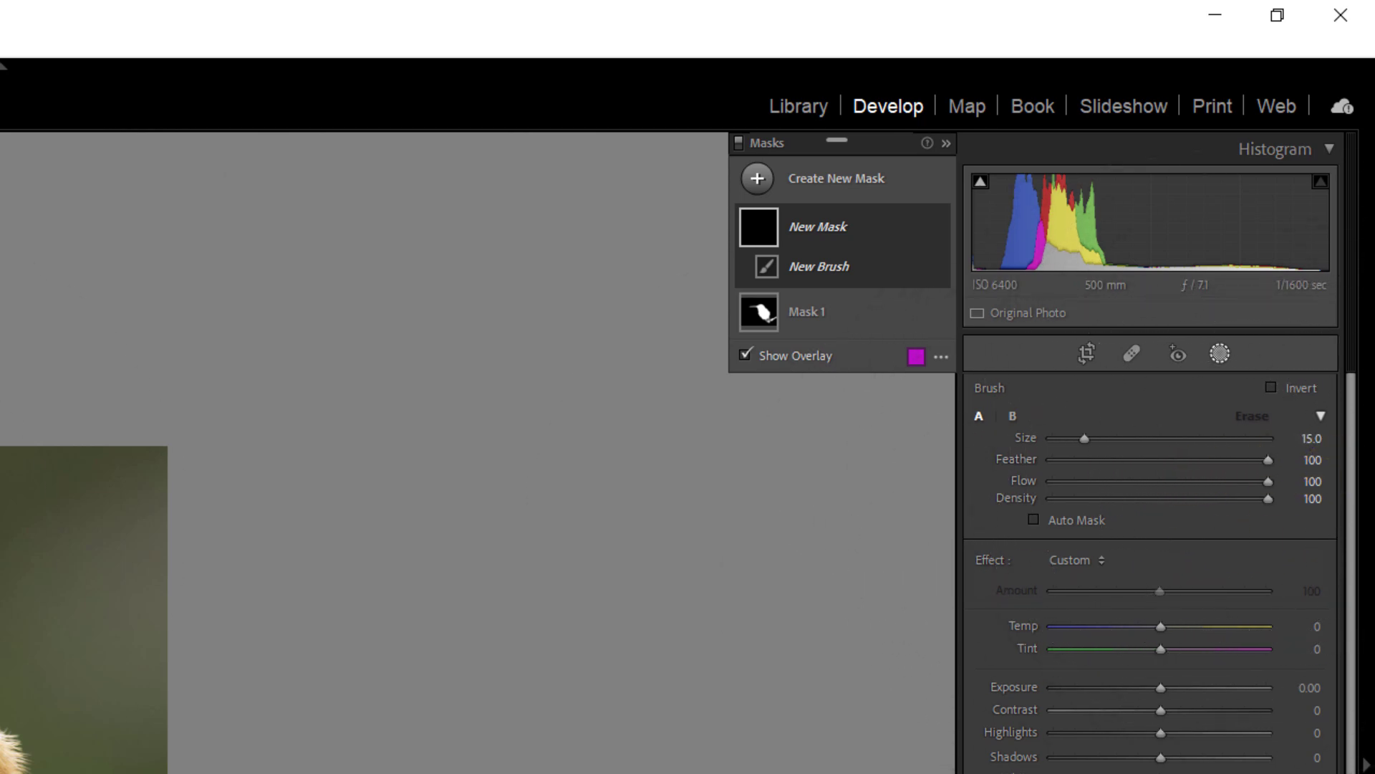
{"action": "key", "text": "bracketright"}
{"action": "key", "text": "bracketright"}
{"action": "key", "text": "bracketright"}
{"action": "key", "text": "bracketright"}
{"action": "key", "text": "bracketright"}
{"action": "key", "text": "bracketright"}
{"action": "key", "text": "bracketright"}
{"action": "key", "text": "bracketright"}
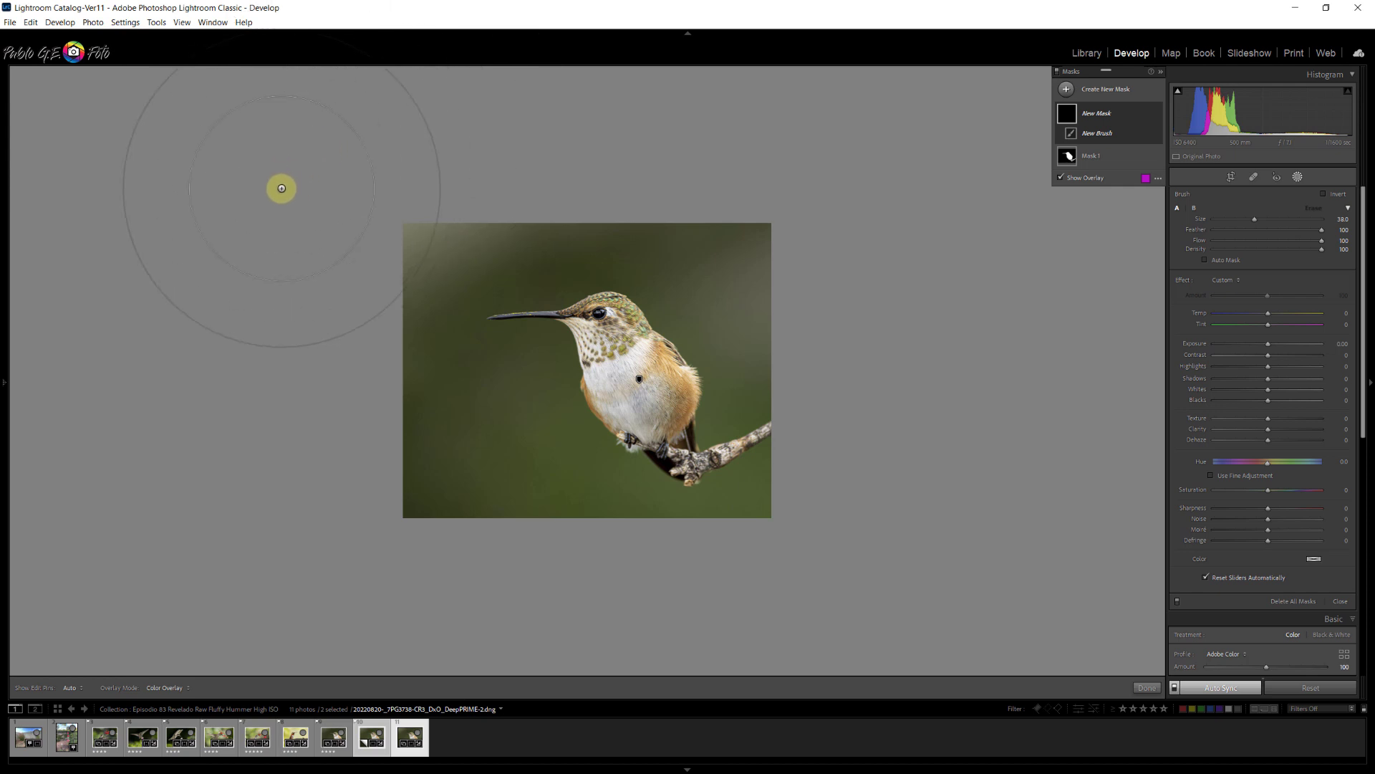
- Paint the brush mask over the photo's top-left corner
{"action": "key", "text": "h"}
{"action": "left_click_drag", "start_coordinate": [280, 190], "coordinate": [390, 122]}
{"action": "key", "text": "h"}
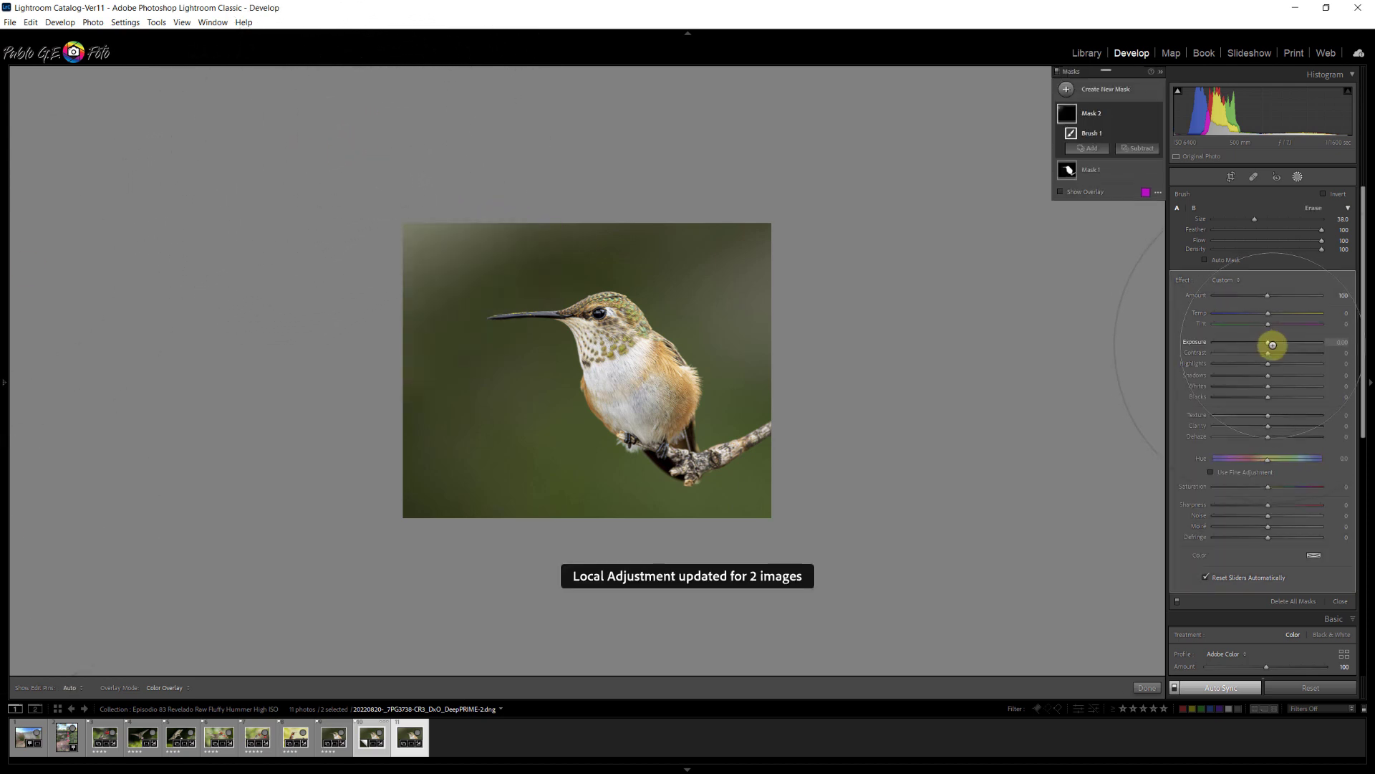
- Give the corner mask Exposure −0.54, Highlights −37, Temp 23 and Tint −15
{"action": "left_click_drag", "start_coordinate": [1268, 342], "coordinate": [1260, 343]}
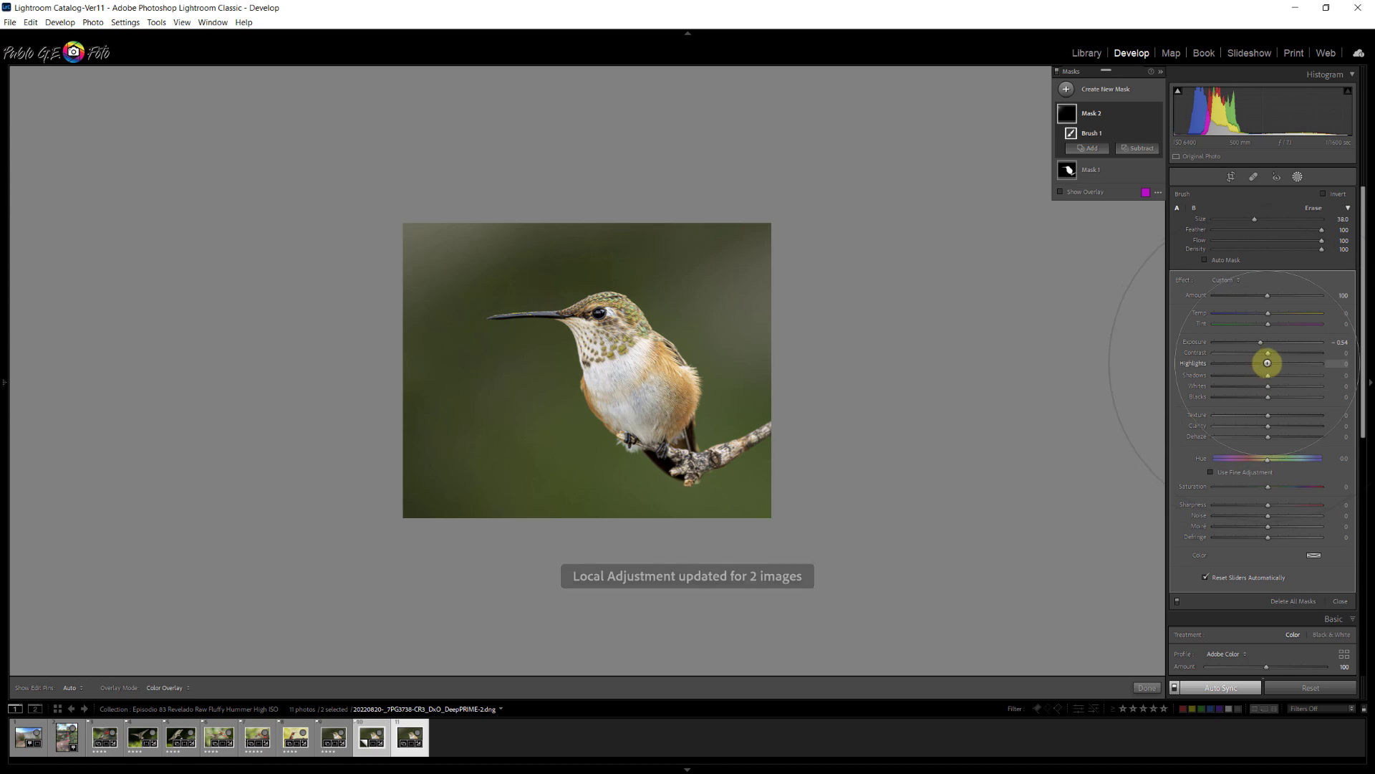
{"action": "left_click_drag", "start_coordinate": [1266, 363], "coordinate": [1247, 364]}
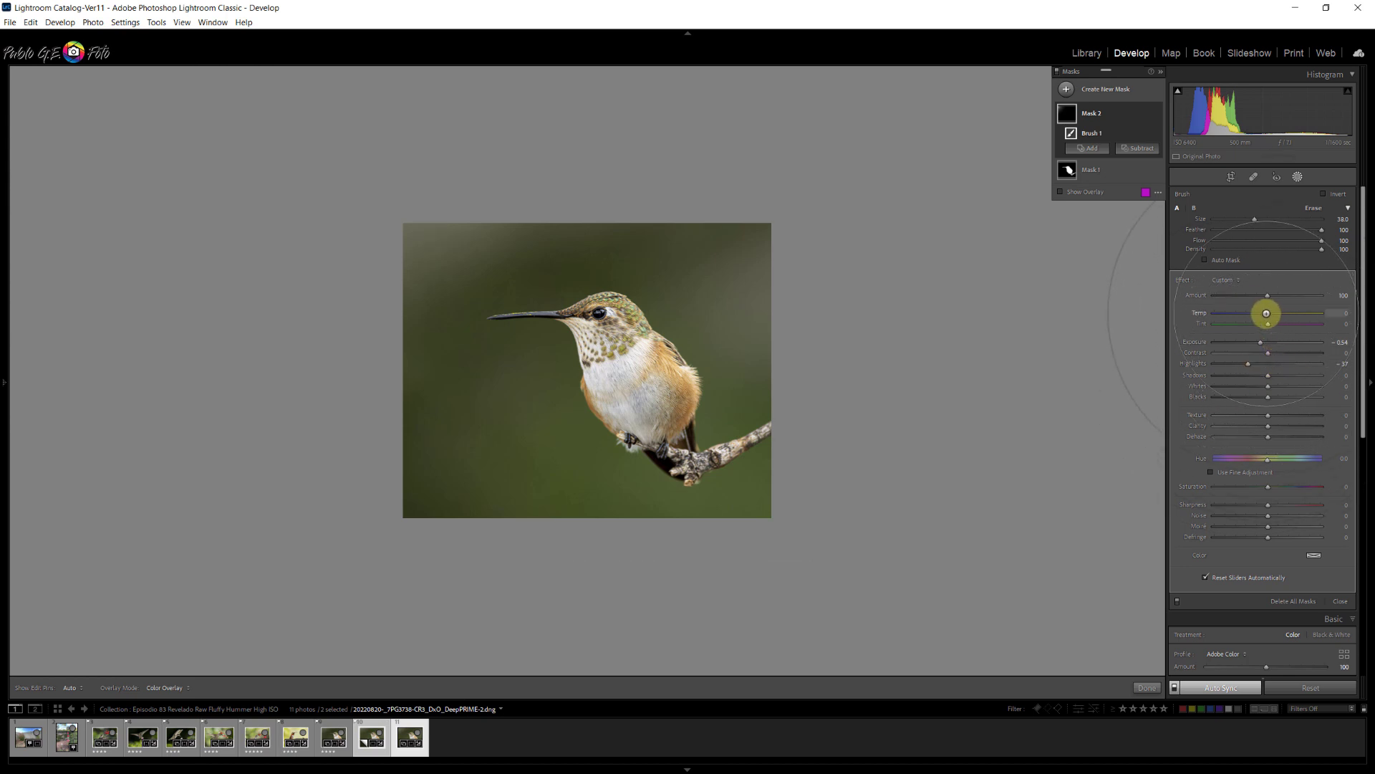
{"action": "mouse_move", "coordinate": [1267, 314]}
{"action": "left_mouse_down"}
{"action": "mouse_move", "coordinate": [1282, 313]}
{"action": "mouse_move", "coordinate": [1259, 323]}
{"action": "left_mouse_up"}
{"action": "left_click_drag", "start_coordinate": [1259, 323], "coordinate": [1261, 321]}
- Toggle the corner mask on and off to compare, leave it on, and finish masking
{"action": "left_click", "coordinate": [1158, 113]}
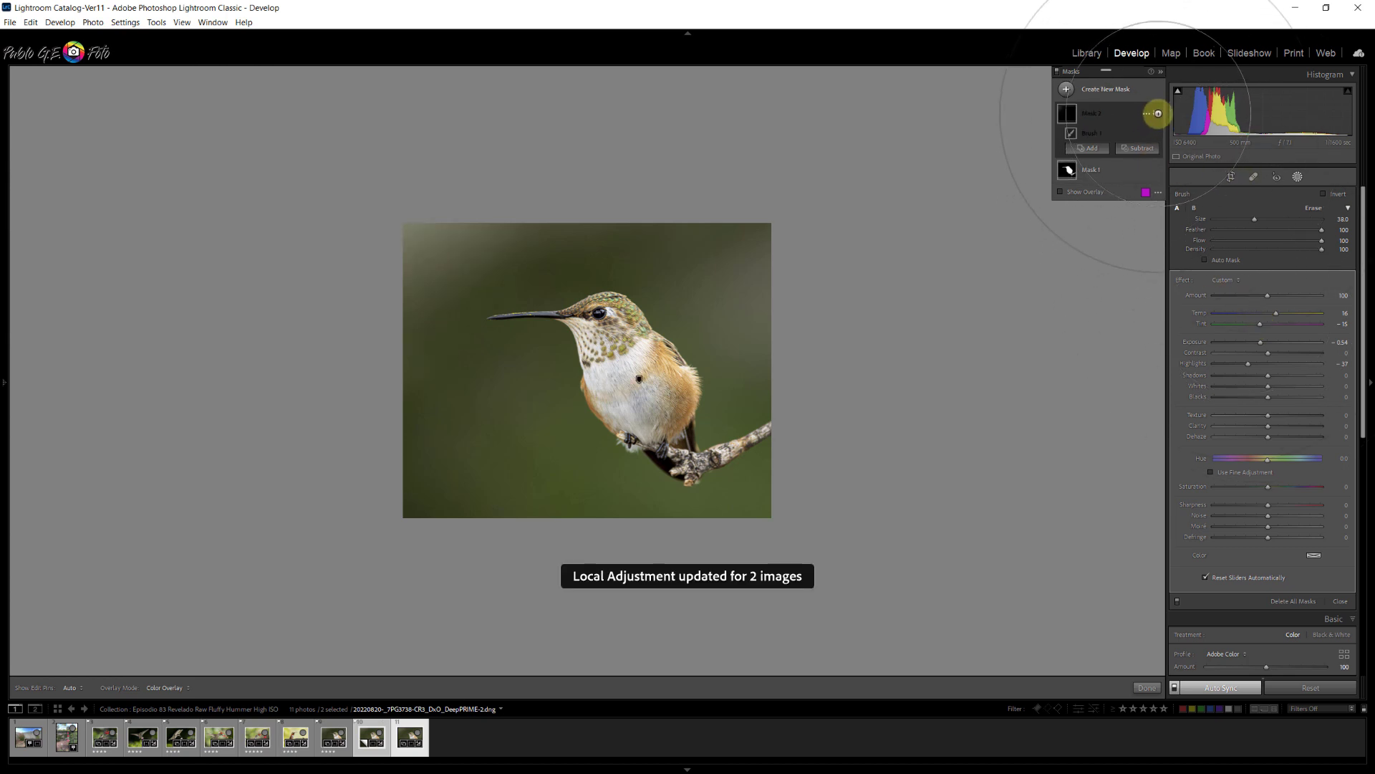
{"action": "left_click", "coordinate": [1158, 113]}
{"action": "left_click", "coordinate": [1159, 112]}
{"action": "left_click", "coordinate": [1159, 112]}
{"action": "left_click", "coordinate": [1158, 112]}
{"action": "left_click", "coordinate": [1158, 112]}
{"action": "left_click", "coordinate": [1158, 112]}
{"action": "left_click", "coordinate": [1158, 113]}
{"action": "left_click", "coordinate": [1158, 113]}
{"action": "left_click", "coordinate": [1159, 113]}
{"action": "left_click", "coordinate": [1159, 112]}
{"action": "left_click", "coordinate": [1158, 112]}
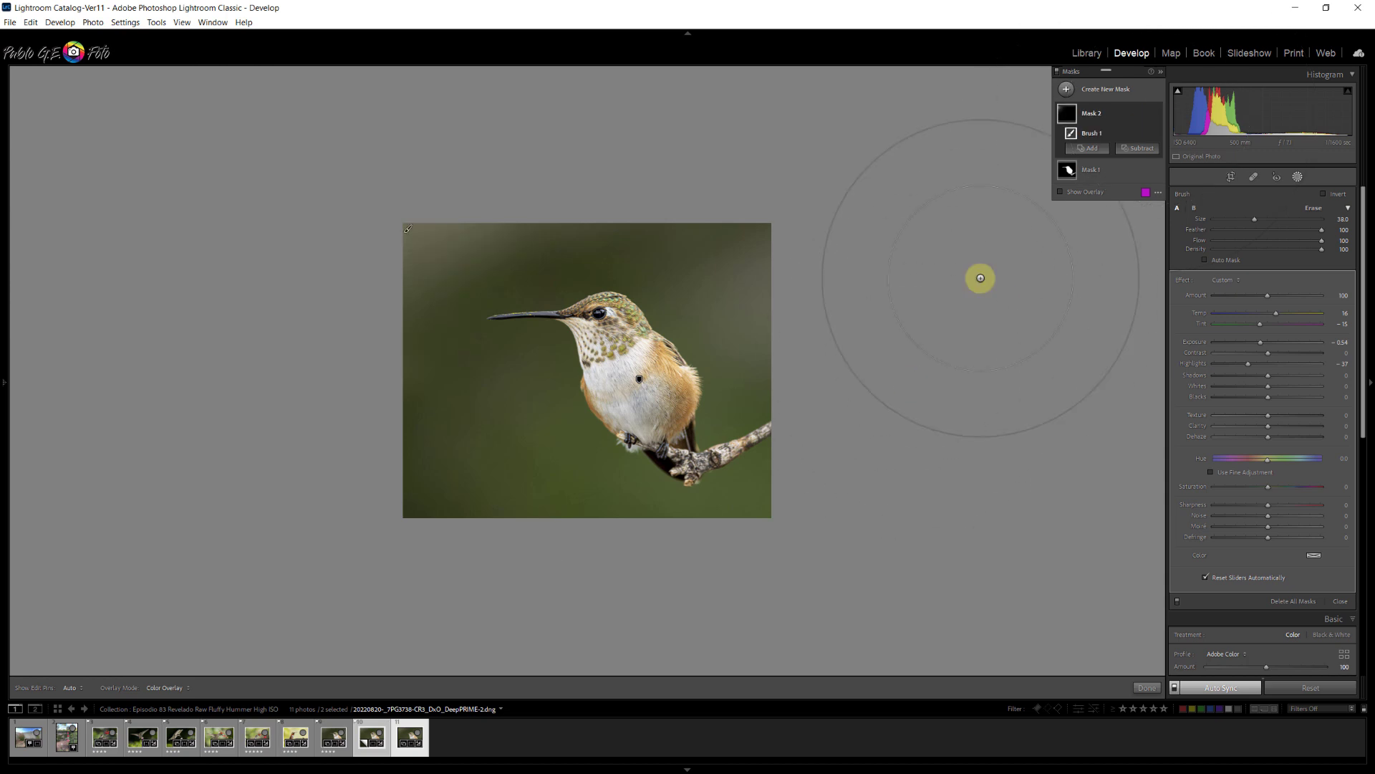
{"action": "left_click", "coordinate": [1144, 687]}
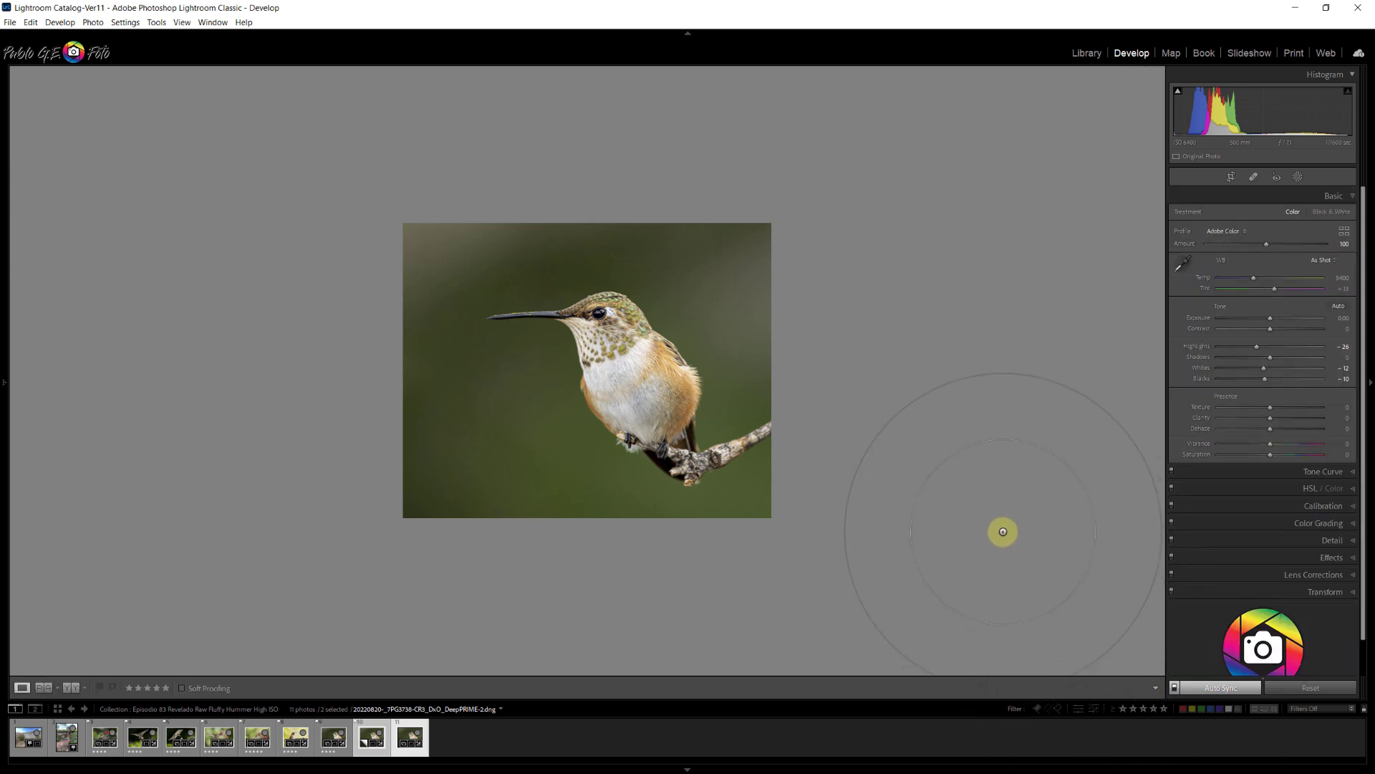
- Zoom into the edited hummingbird photo to inspect the finished result
{"action": "key", "text": "z"}
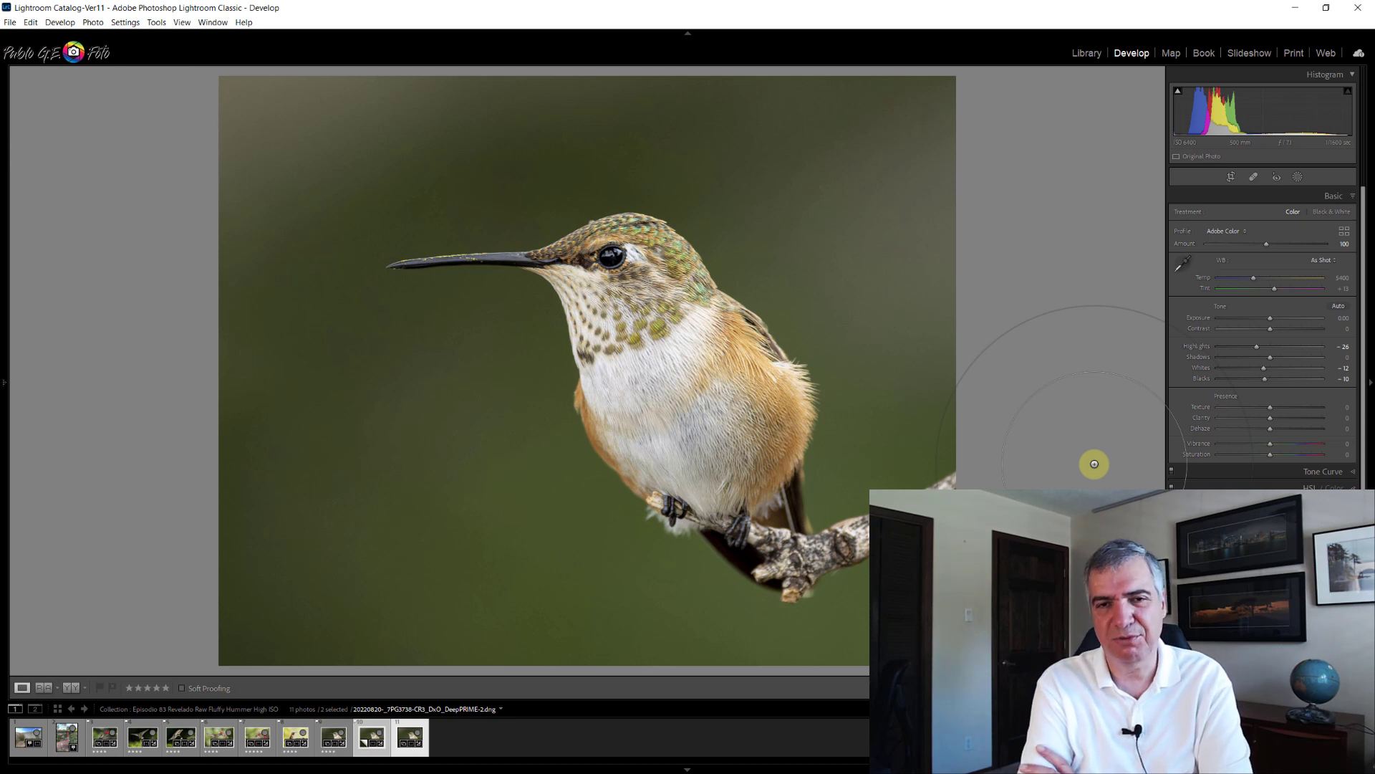
- Create a virtual copy of the hummingbird photo and flip it horizontally to face right
{"action": "left_click", "coordinate": [410, 733]}
{"action": "right_click", "coordinate": [410, 734]}
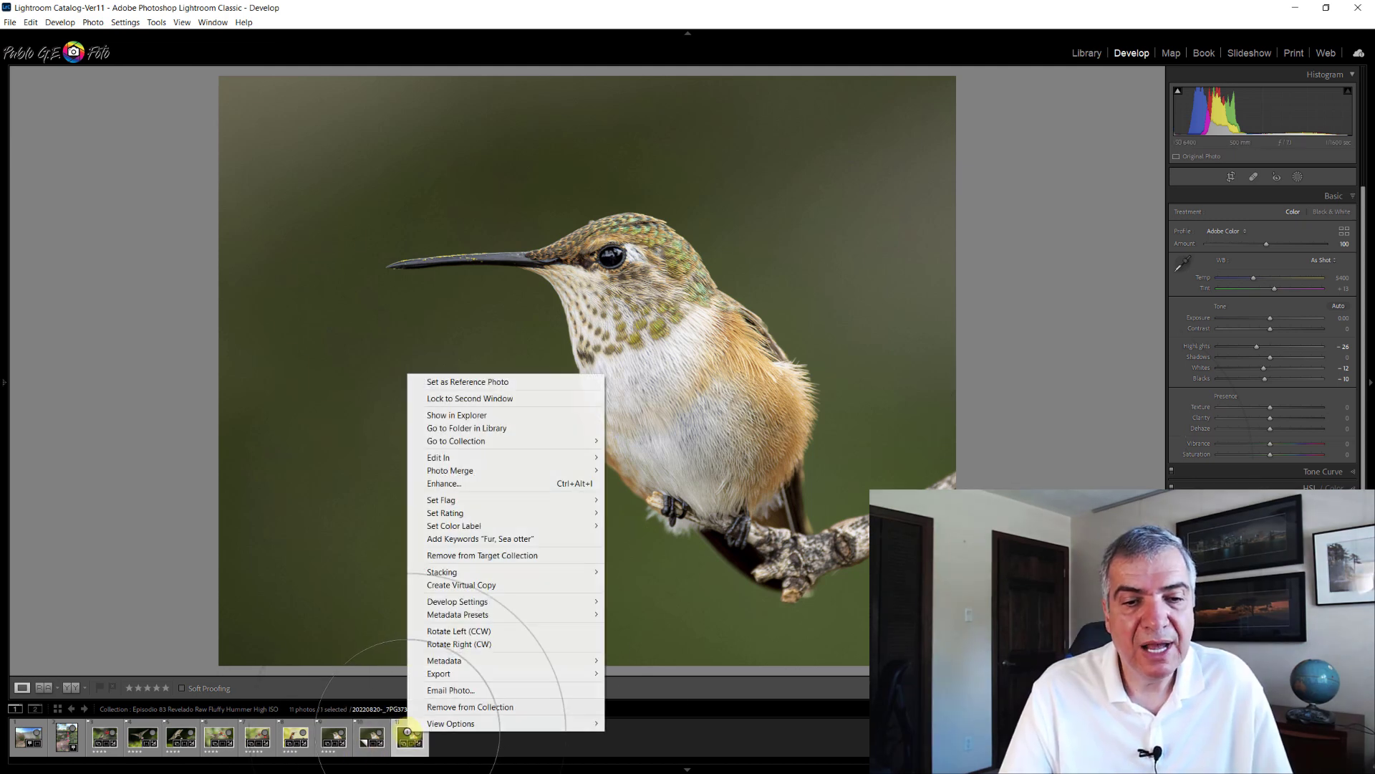
{"action": "left_click", "coordinate": [441, 585]}
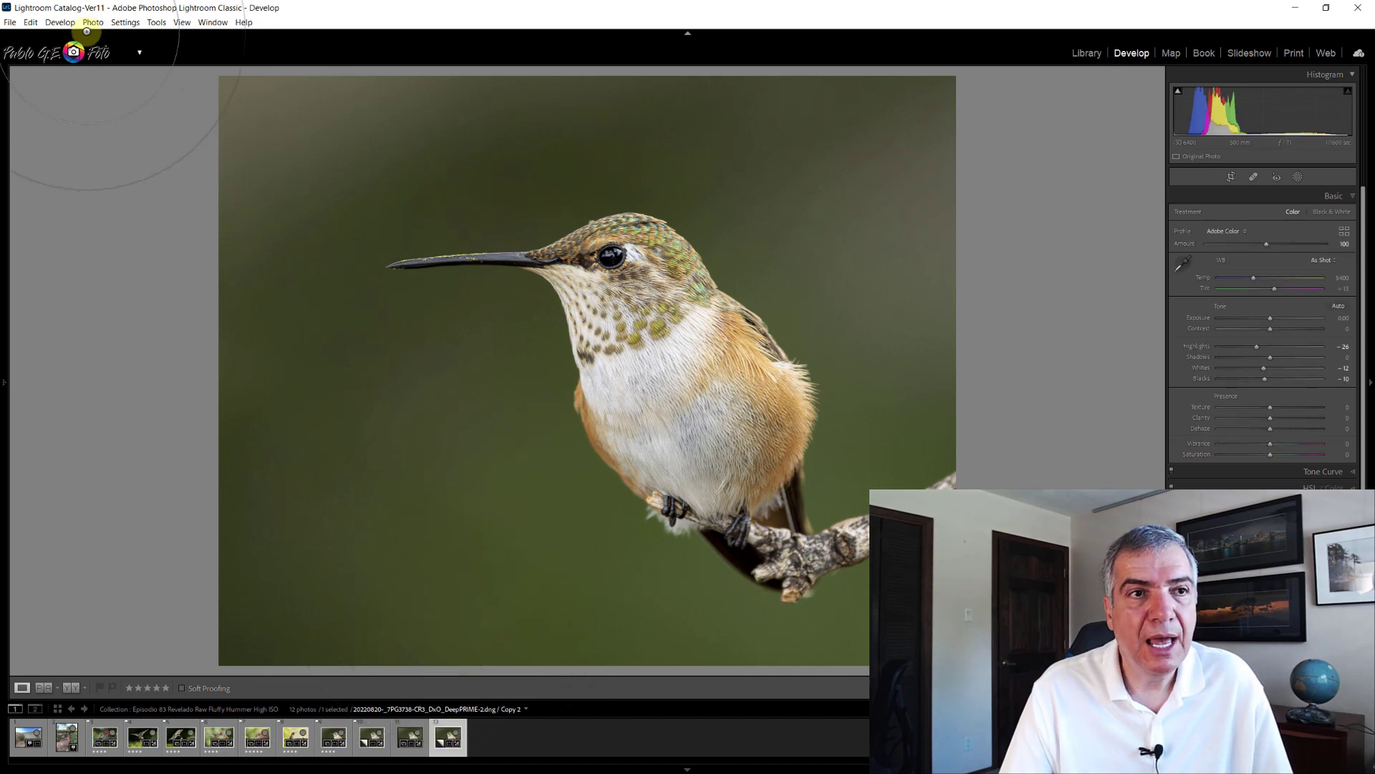
{"action": "left_click", "coordinate": [97, 22]}
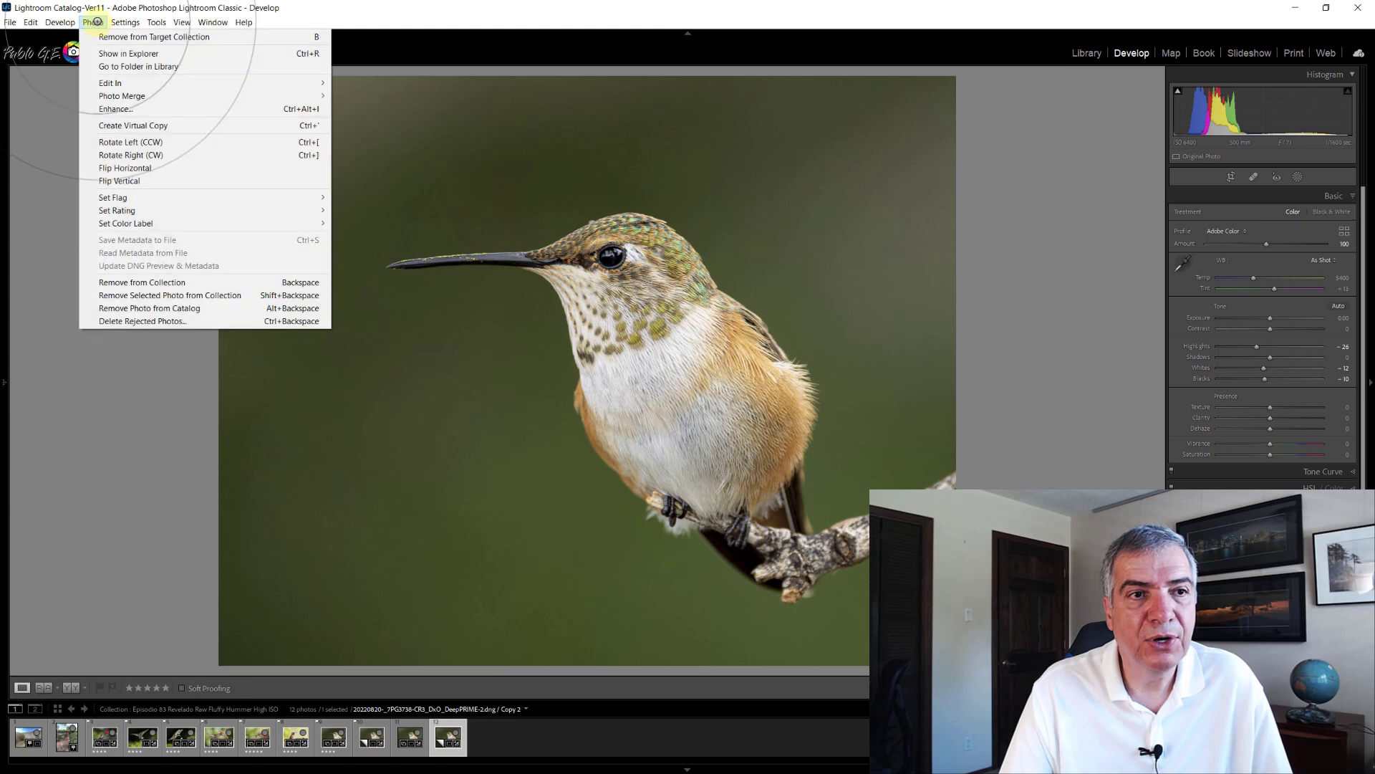
{"action": "left_click", "coordinate": [115, 167]}
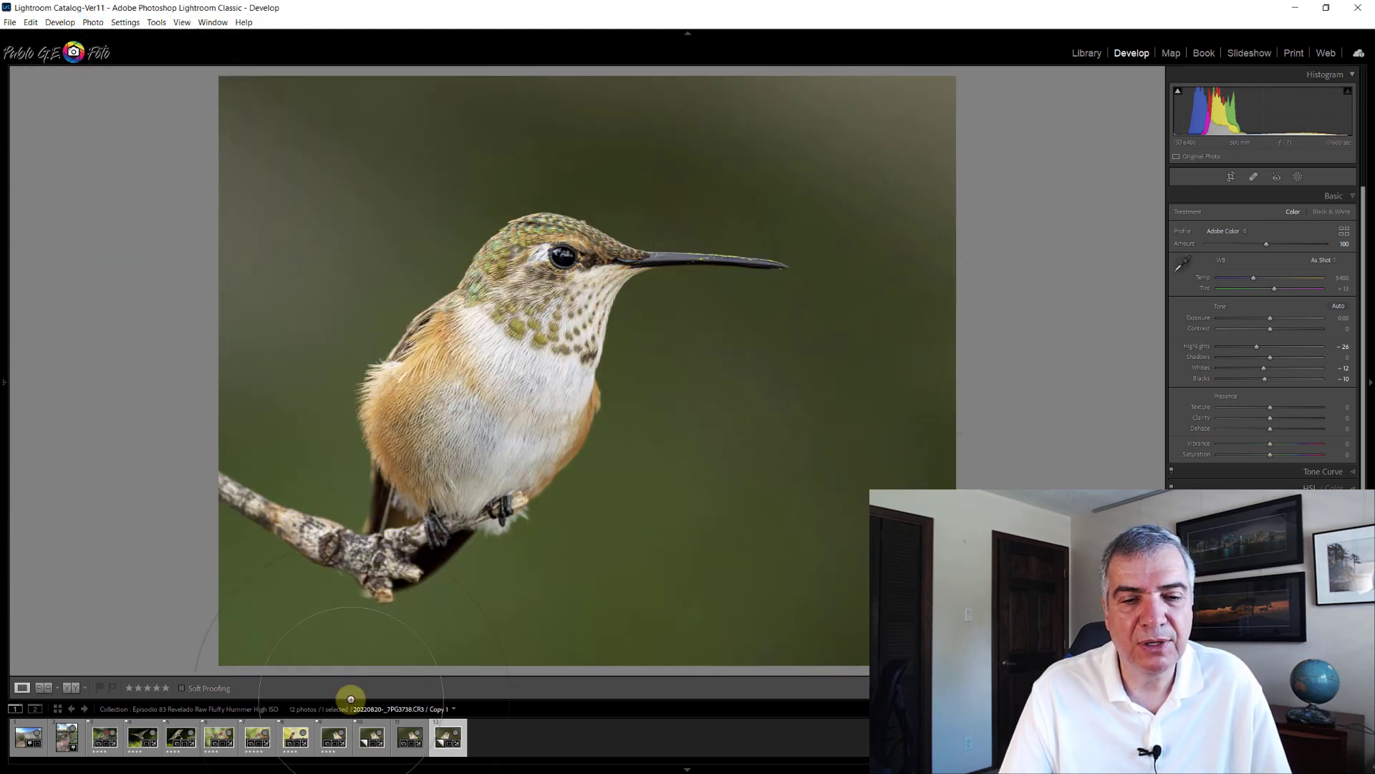
- Compare the flipped copy with the original left-facing photo
{"action": "left_click", "coordinate": [414, 724]}
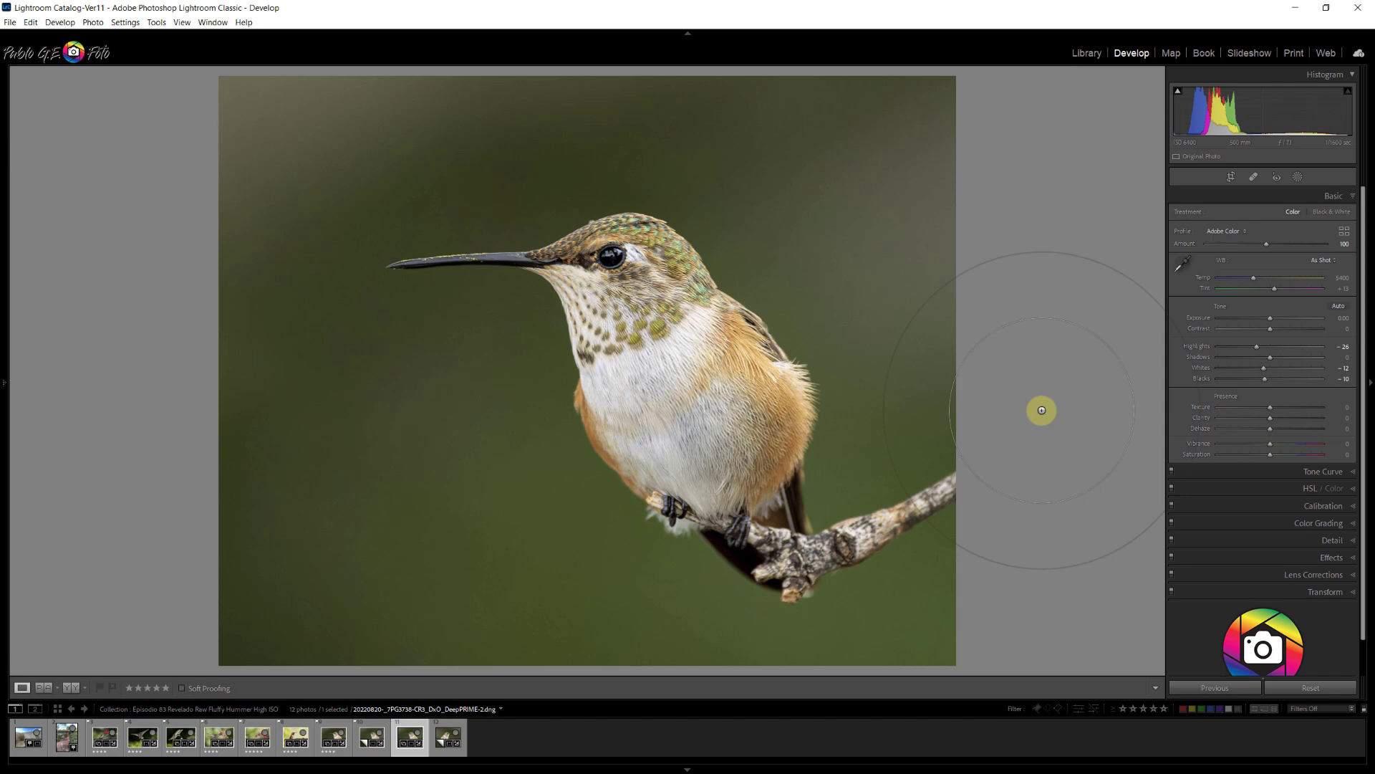
{"action": "key", "text": "Right"}
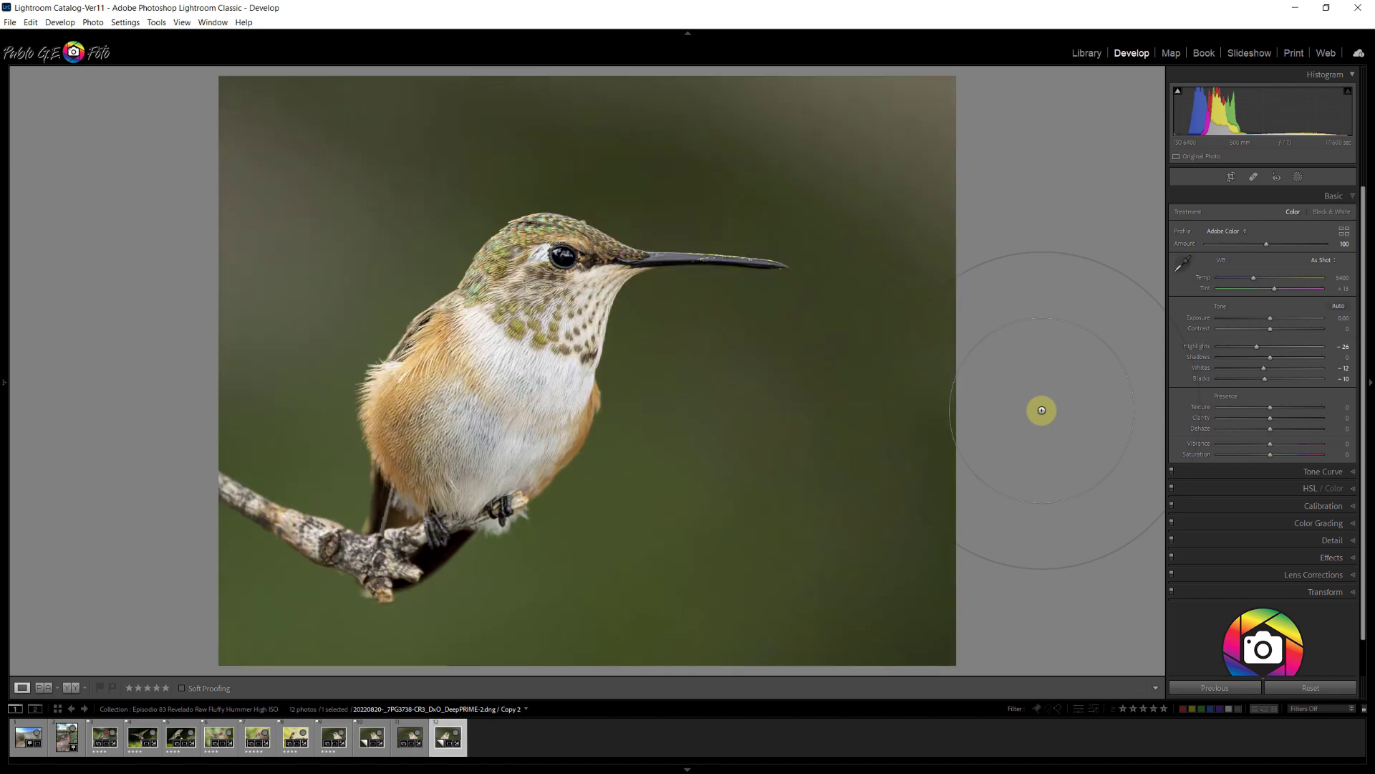
{"action": "key", "text": "Left"}
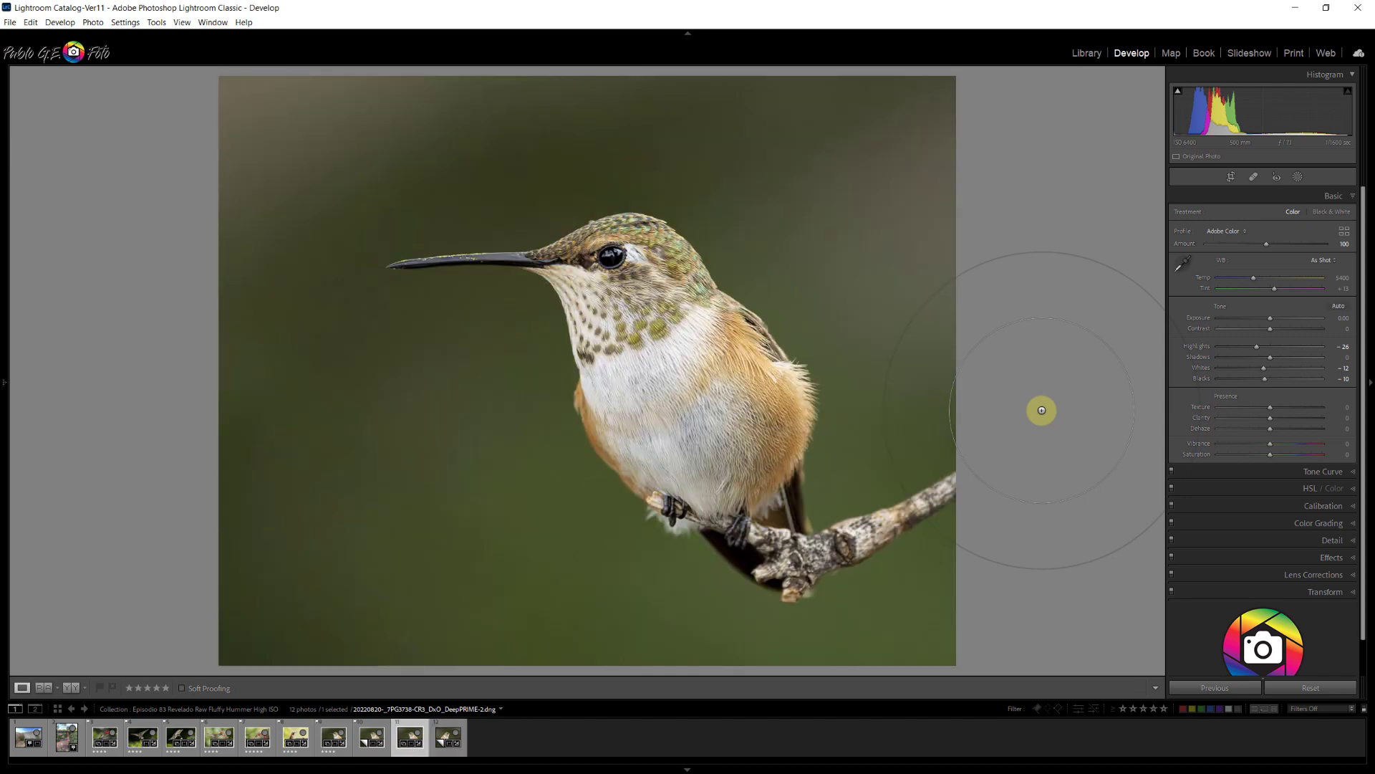
{"action": "key", "text": "Right"}
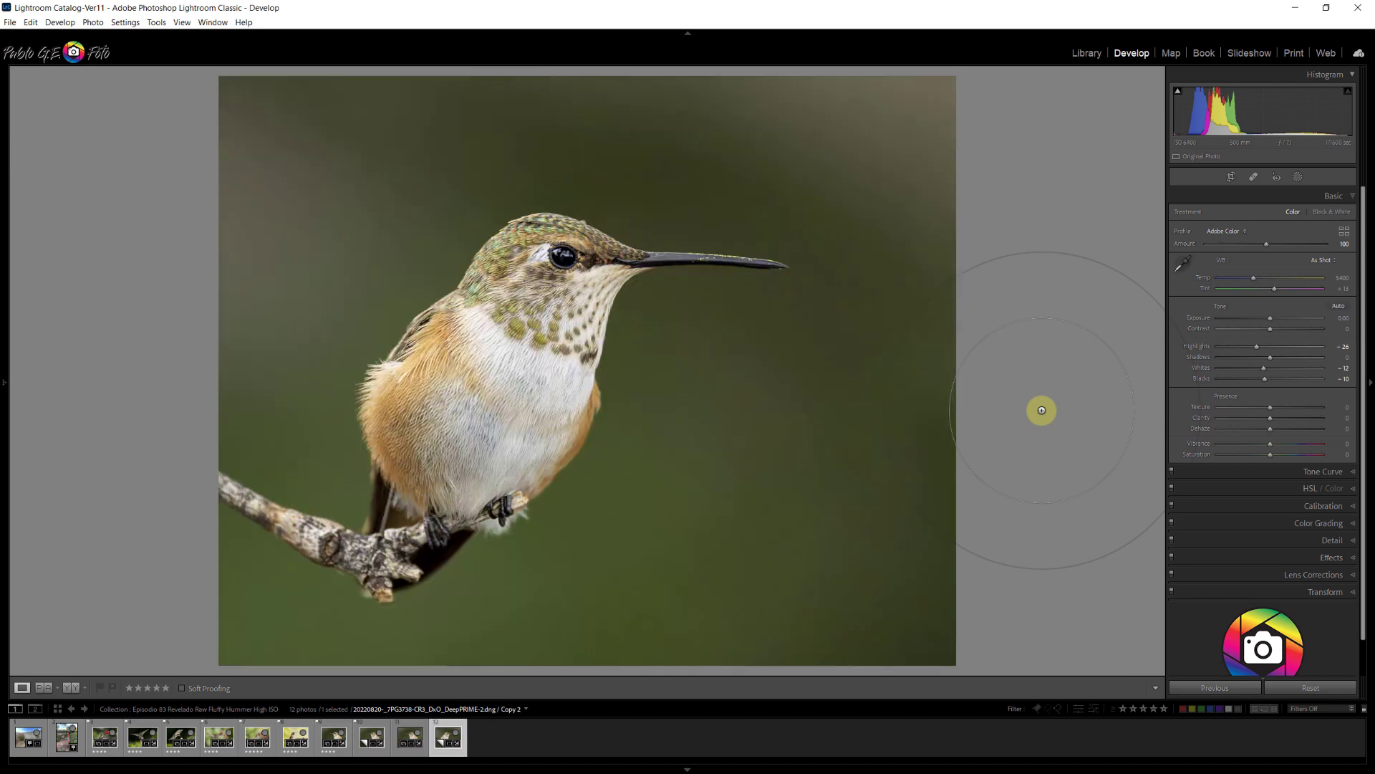